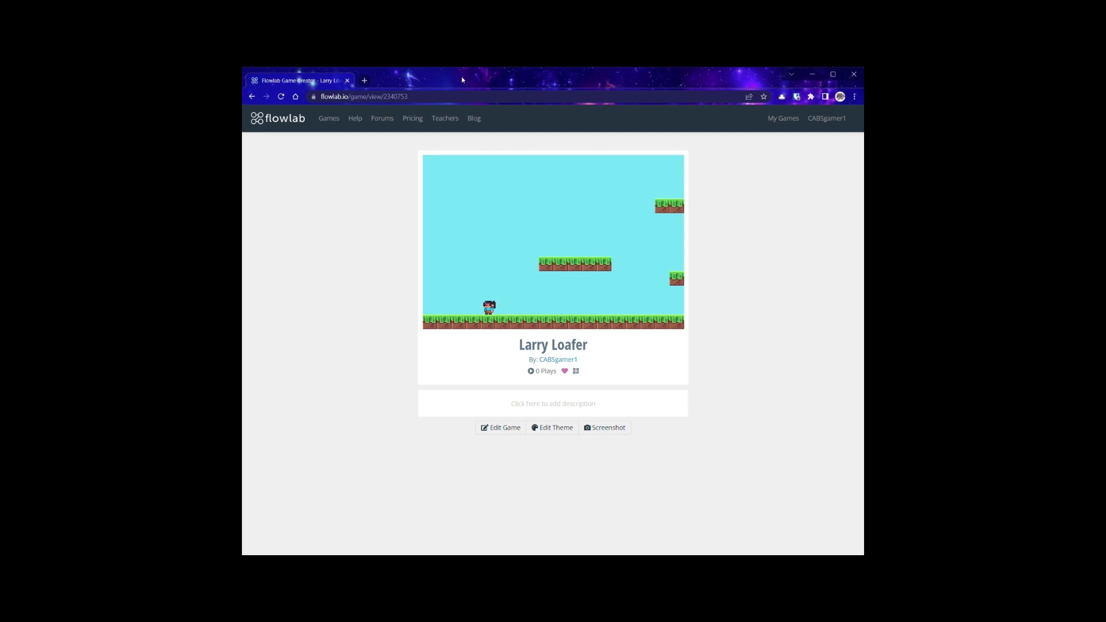
Step: Give the end wall object the grey stone sprite with vertical panels from the Blocks category of Flowlab Sprites
key(Right)
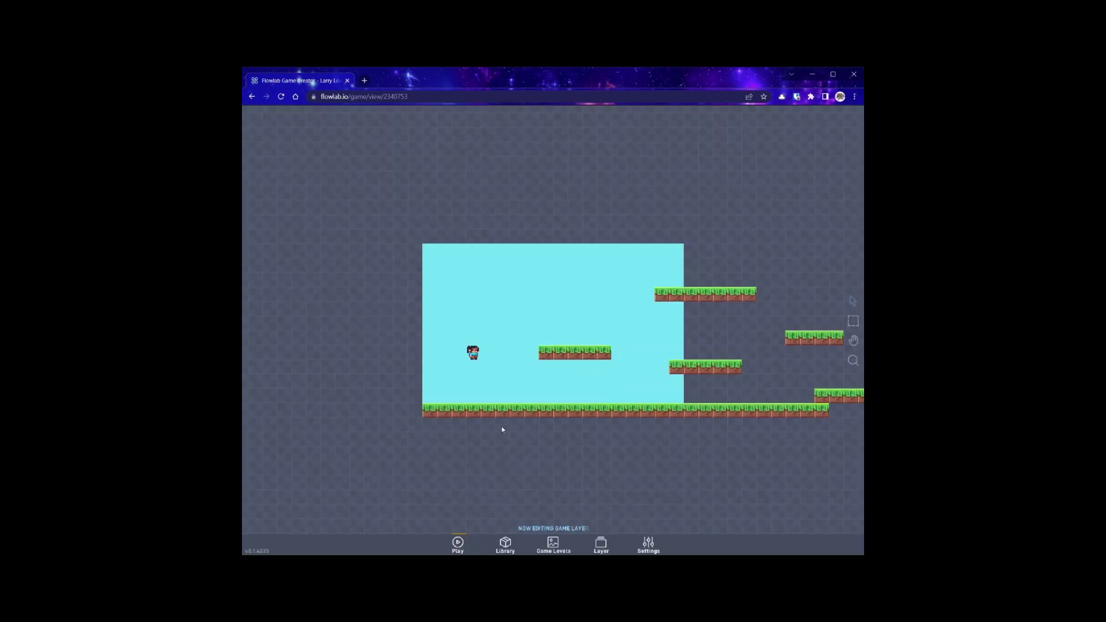
click(853, 341)
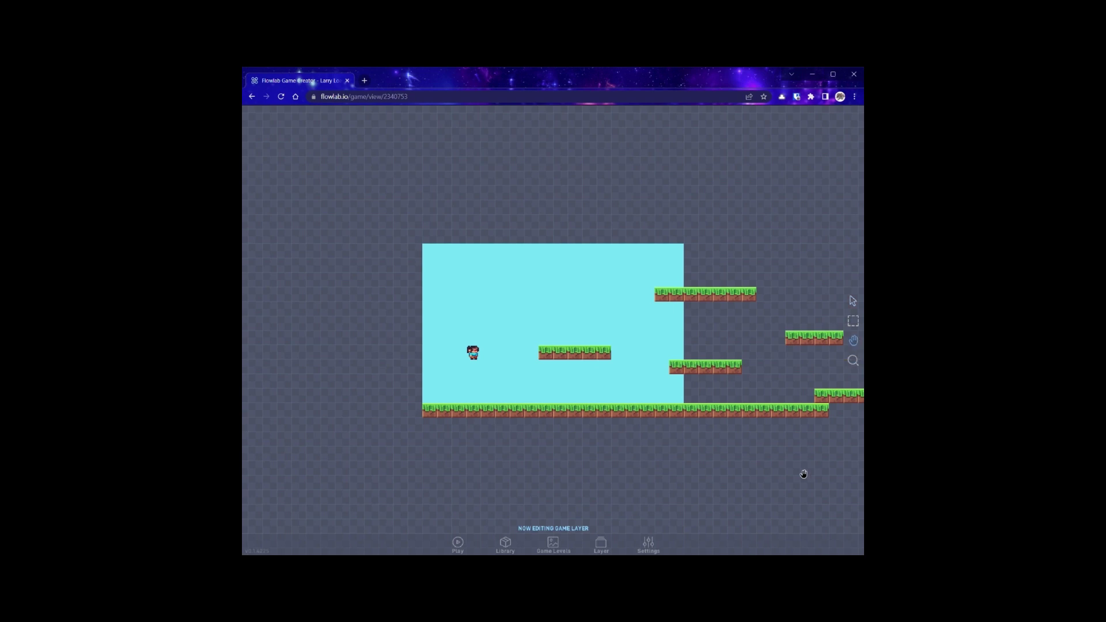
drag(801, 473, 640, 472)
scroll(711, 425, down, 5)
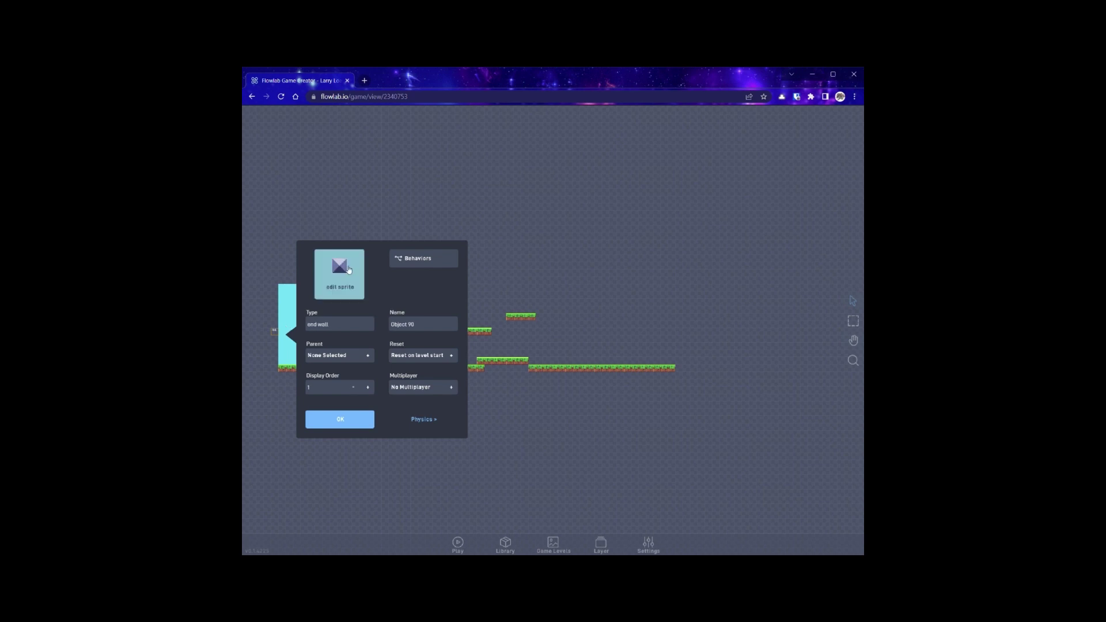
click(348, 270)
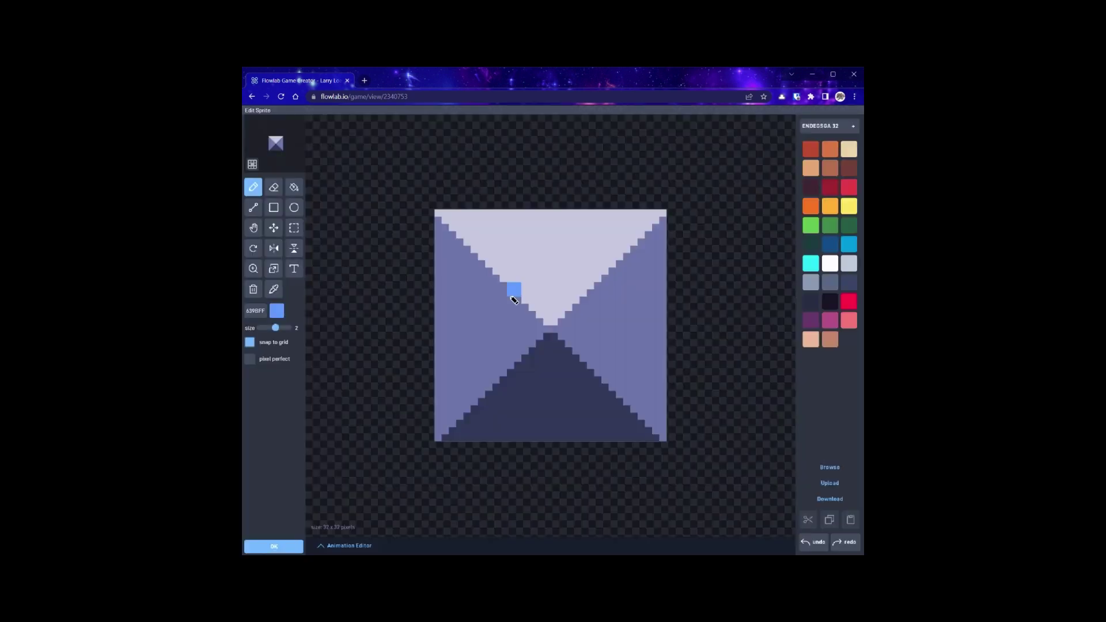
click(835, 467)
click(753, 128)
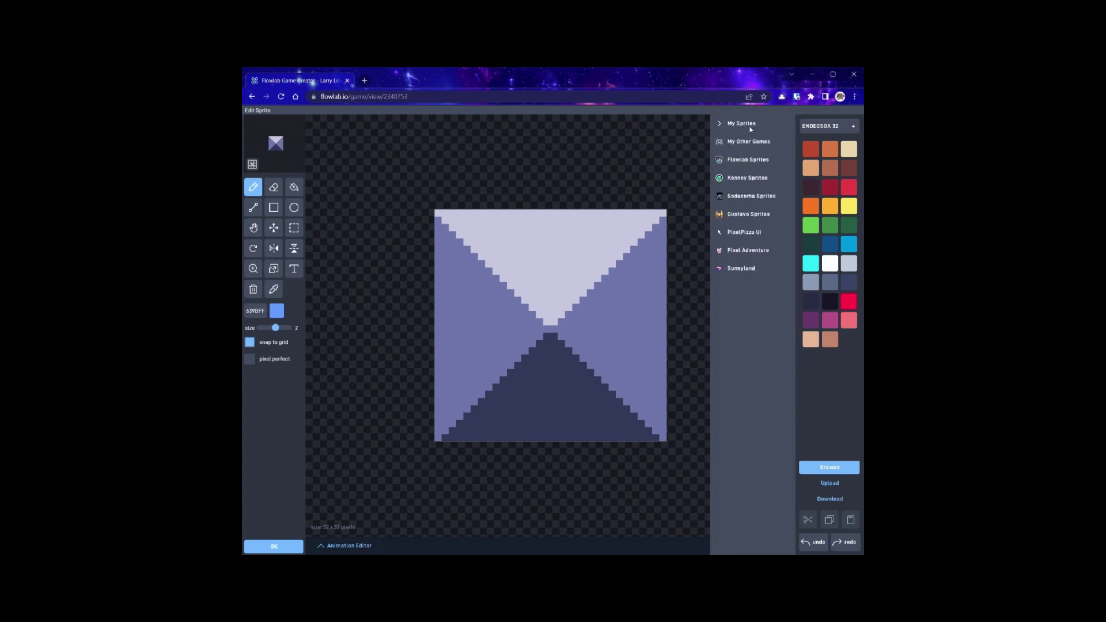
click(768, 159)
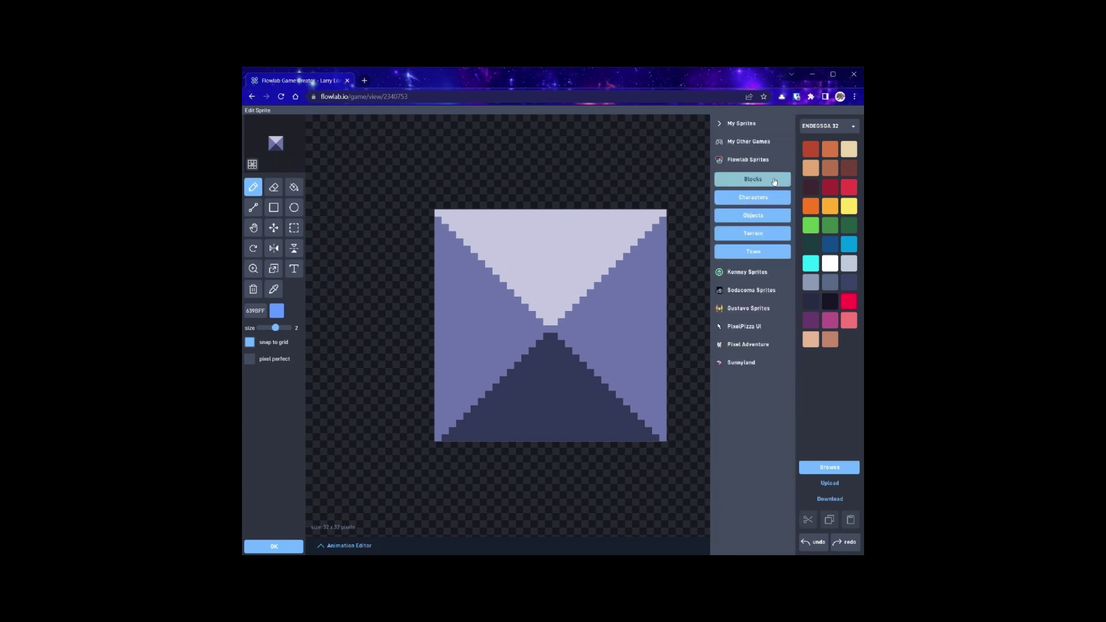
click(772, 180)
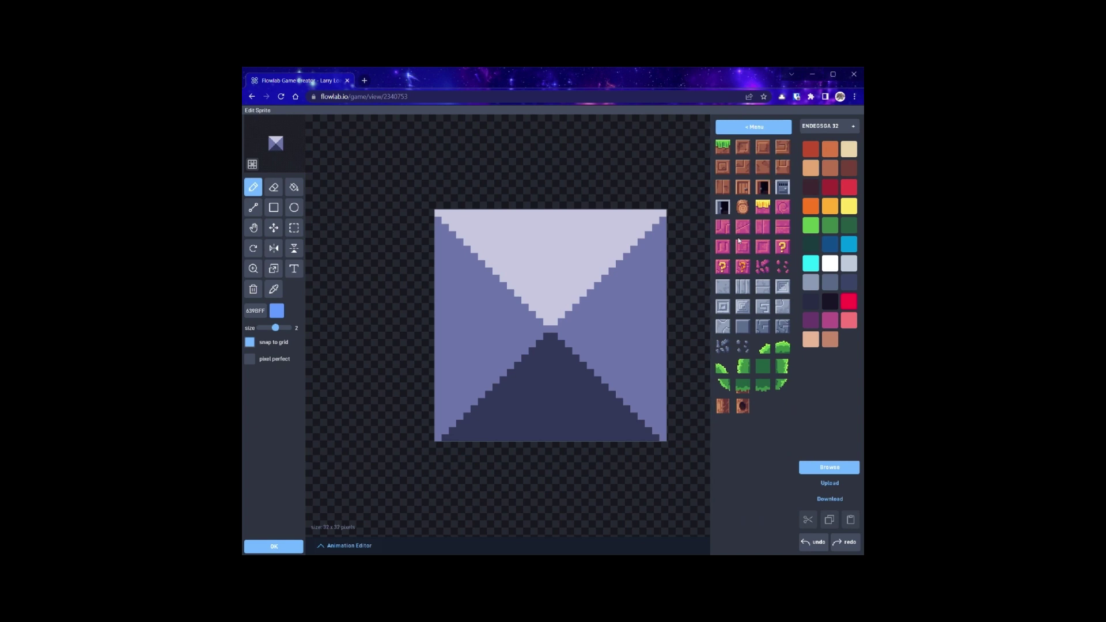
click(744, 289)
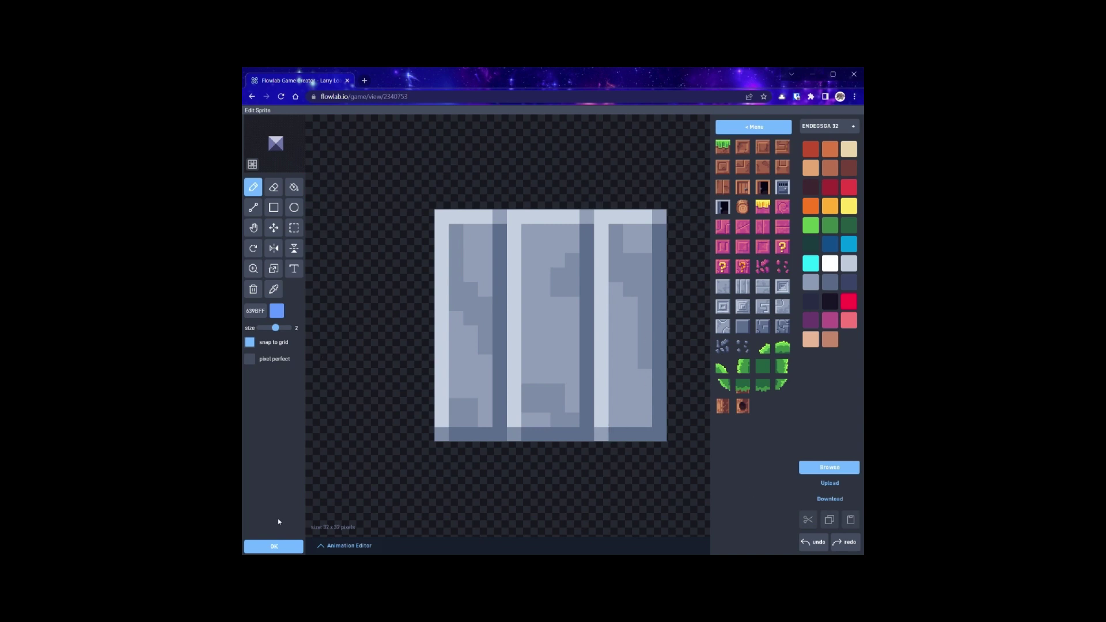
click(274, 547)
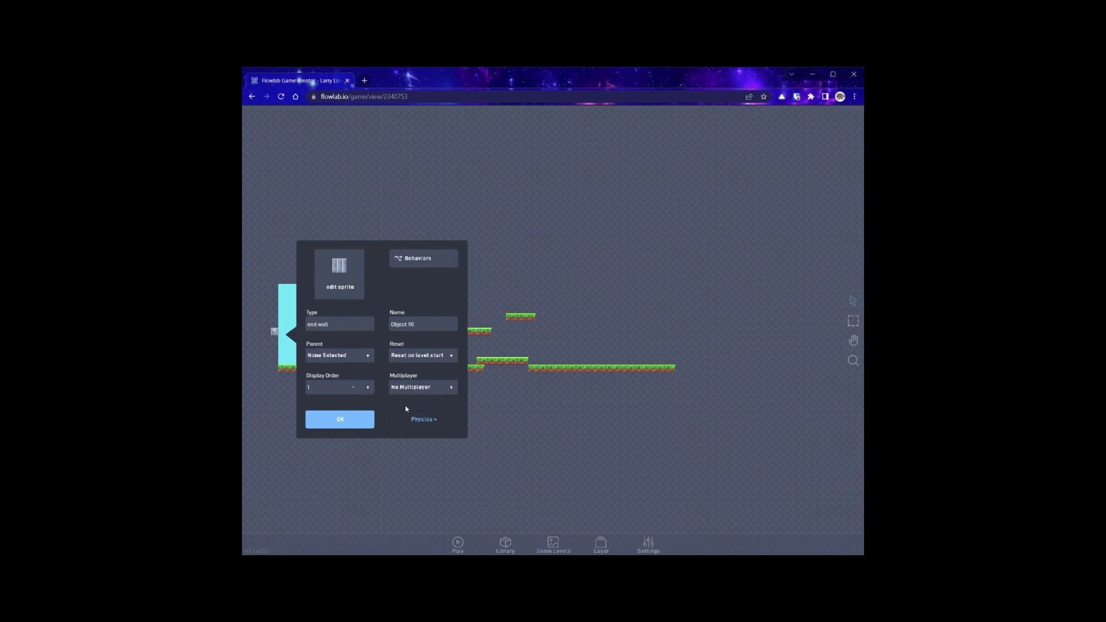
Step: Open the end wall's physics settings and finish cloning its blocks into tall columns at both ends of the level
click(430, 421)
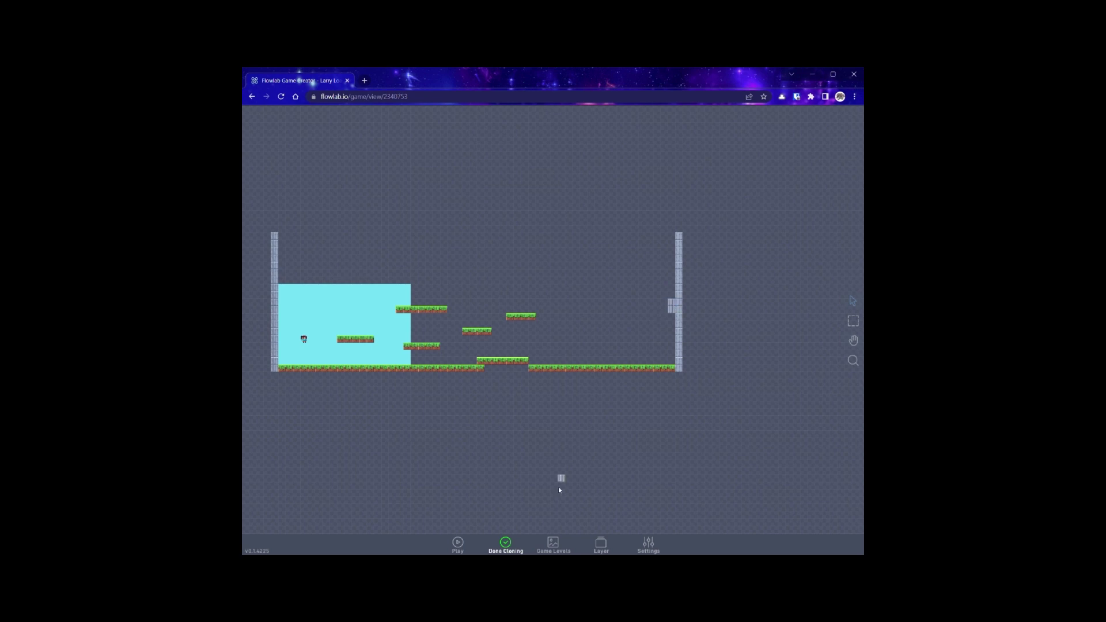
click(513, 547)
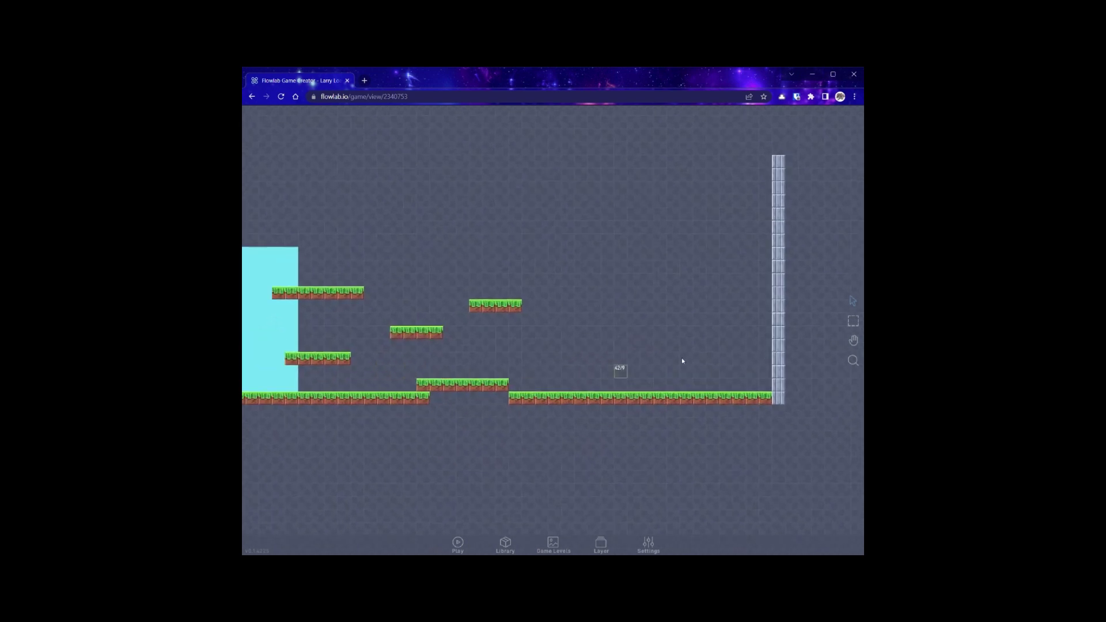
Step: Create a new object directly under the left end of the first floating platform and set its type to soil
click(853, 341)
drag(546, 354, 766, 364)
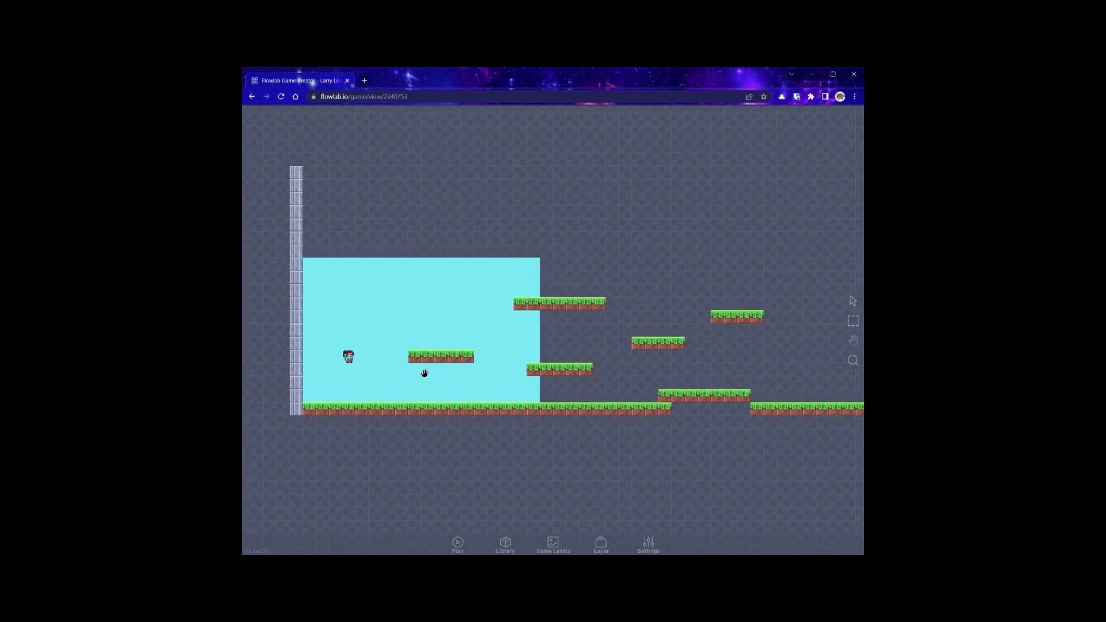
click(854, 300)
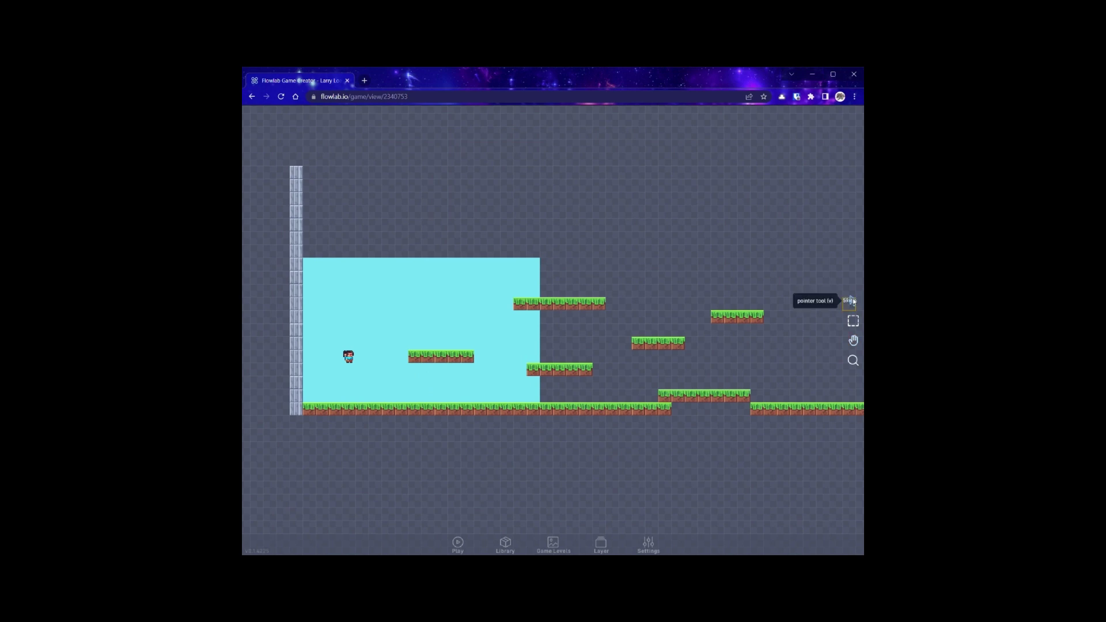
click(411, 367)
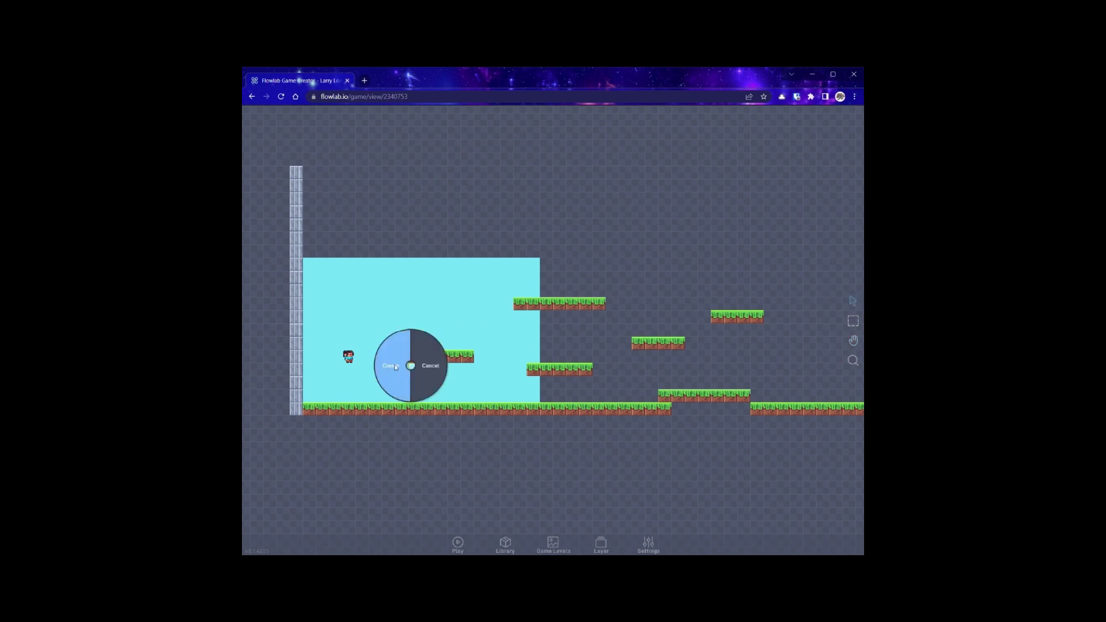
click(394, 364)
drag(370, 237, 338, 237)
text(sd)
Step: Give the soil object the plain tree trunk sprite from Flowlab's Blocks, view its physics settings and accept the object
click(379, 193)
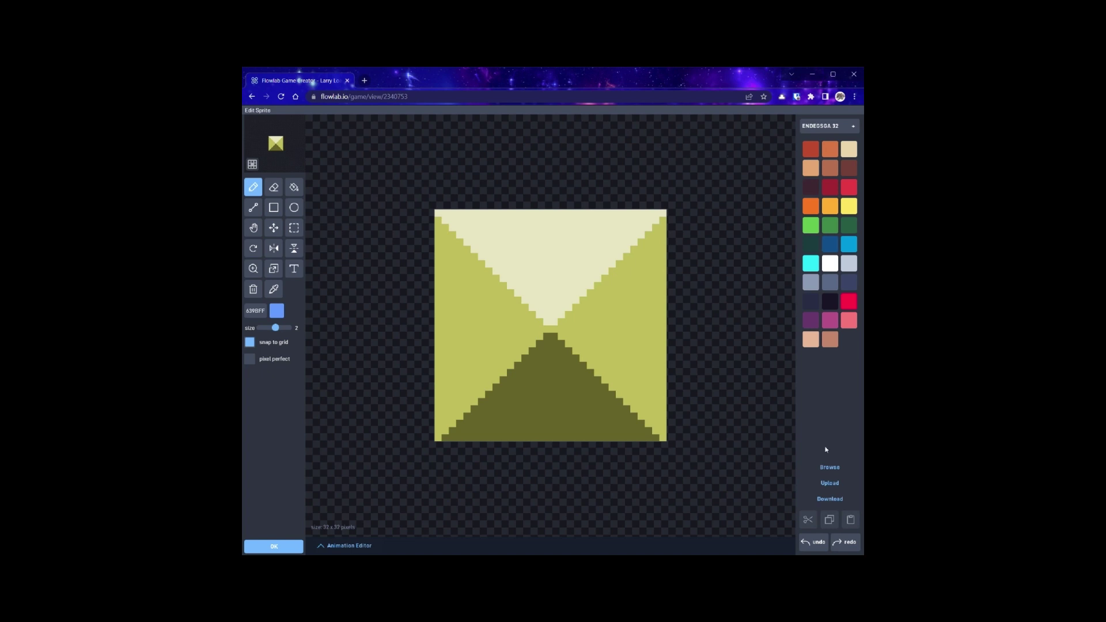
click(828, 467)
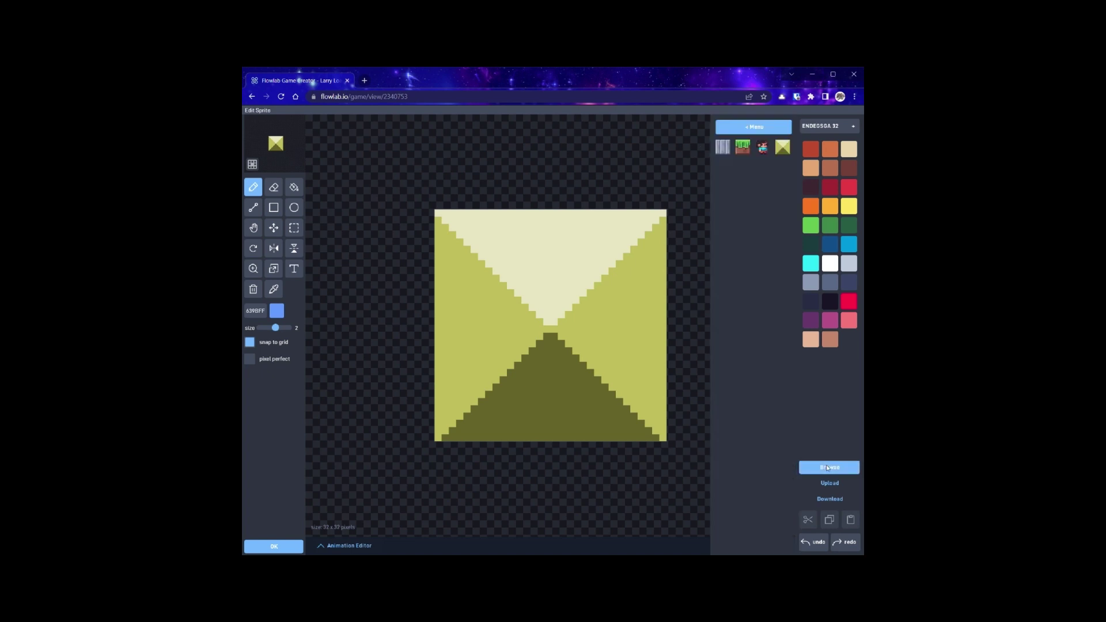
click(743, 128)
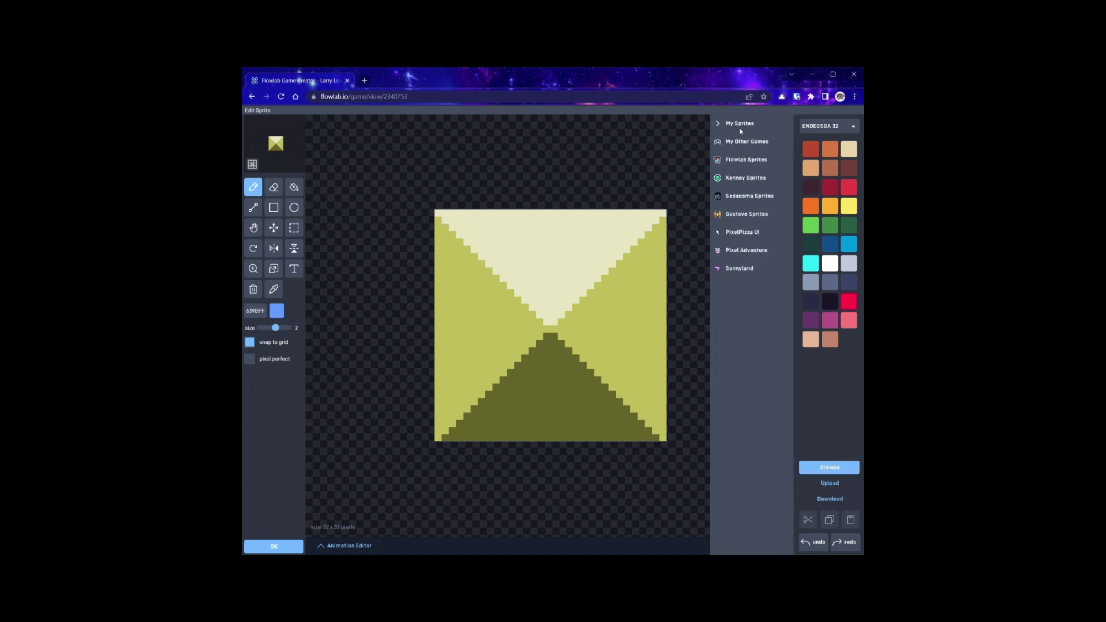
click(742, 161)
click(762, 180)
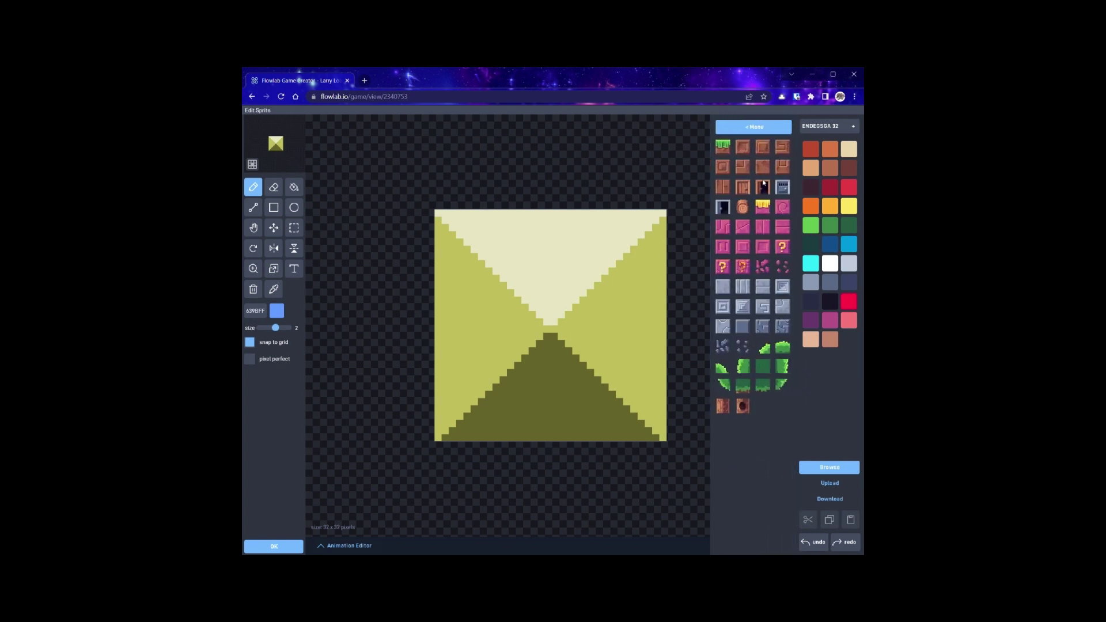
click(724, 408)
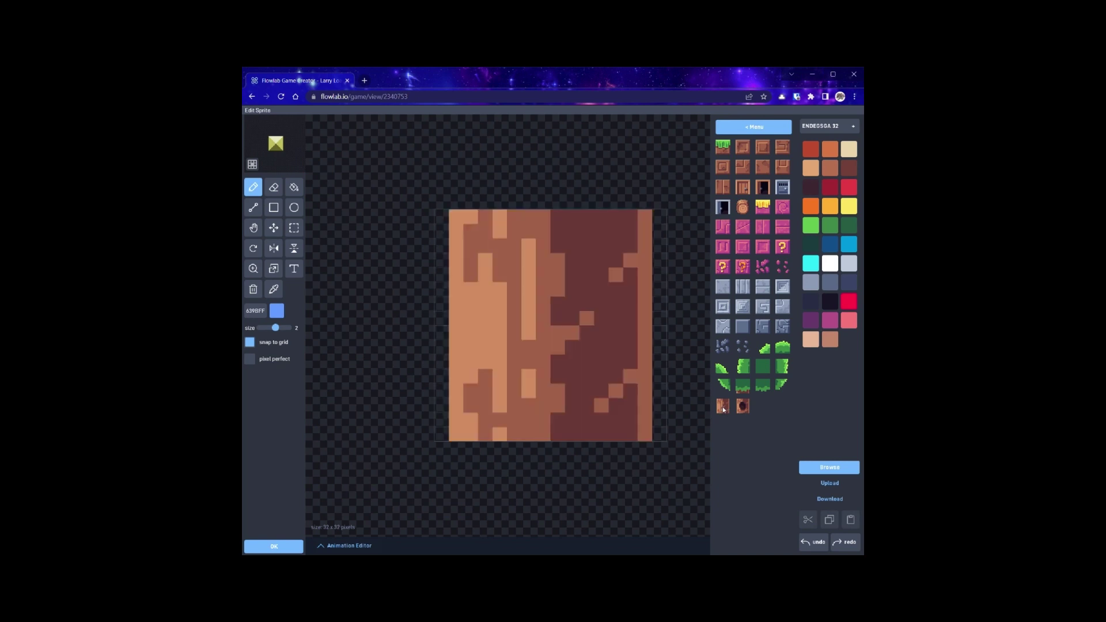
click(273, 548)
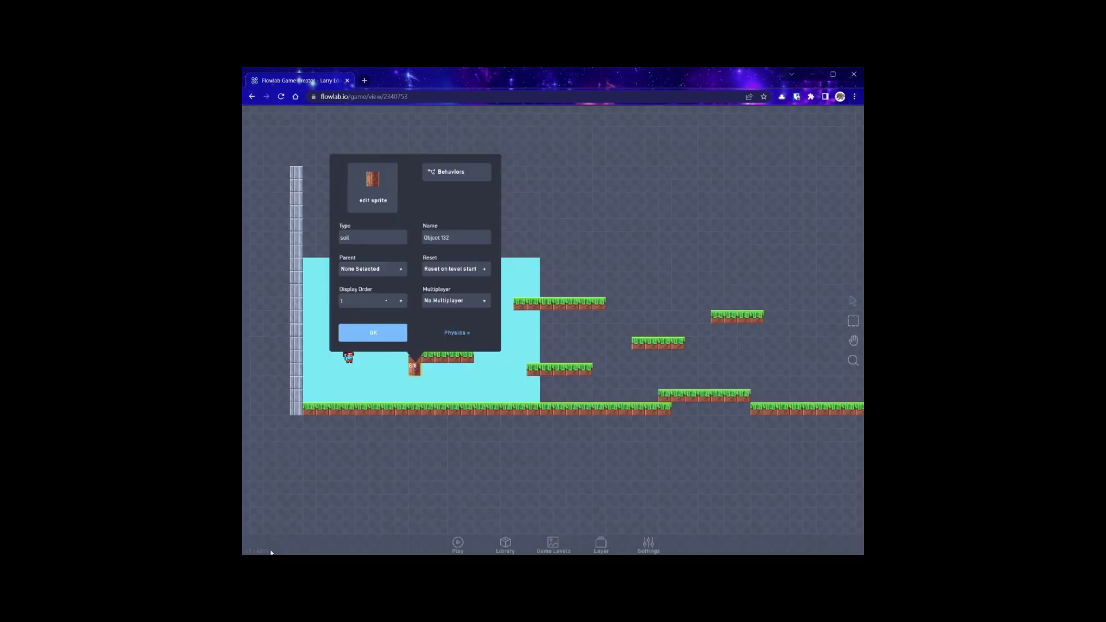
click(457, 332)
click(358, 334)
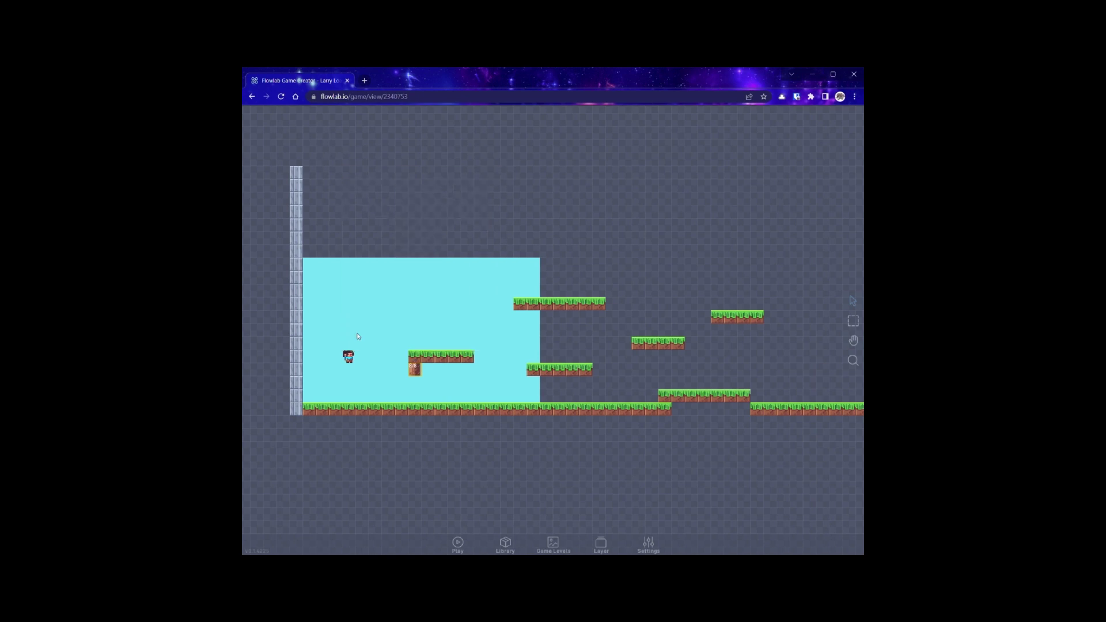
Step: Clone the soil block to fill the area under the first platform down to the ground, five blocks wide and three high
click(413, 370)
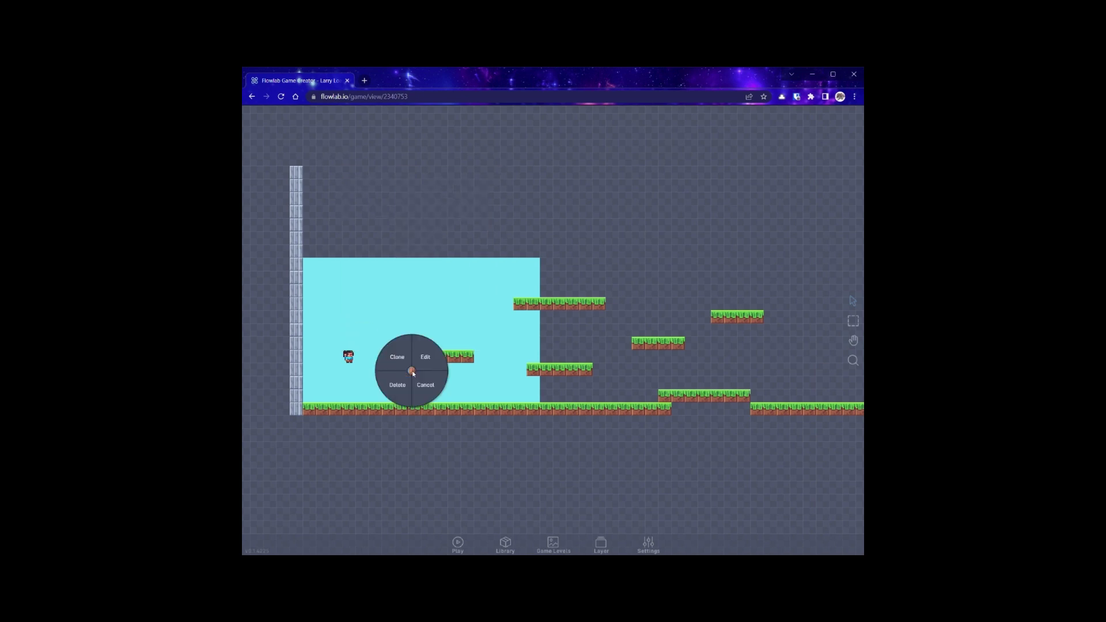
click(398, 357)
click(441, 369)
click(454, 370)
click(467, 369)
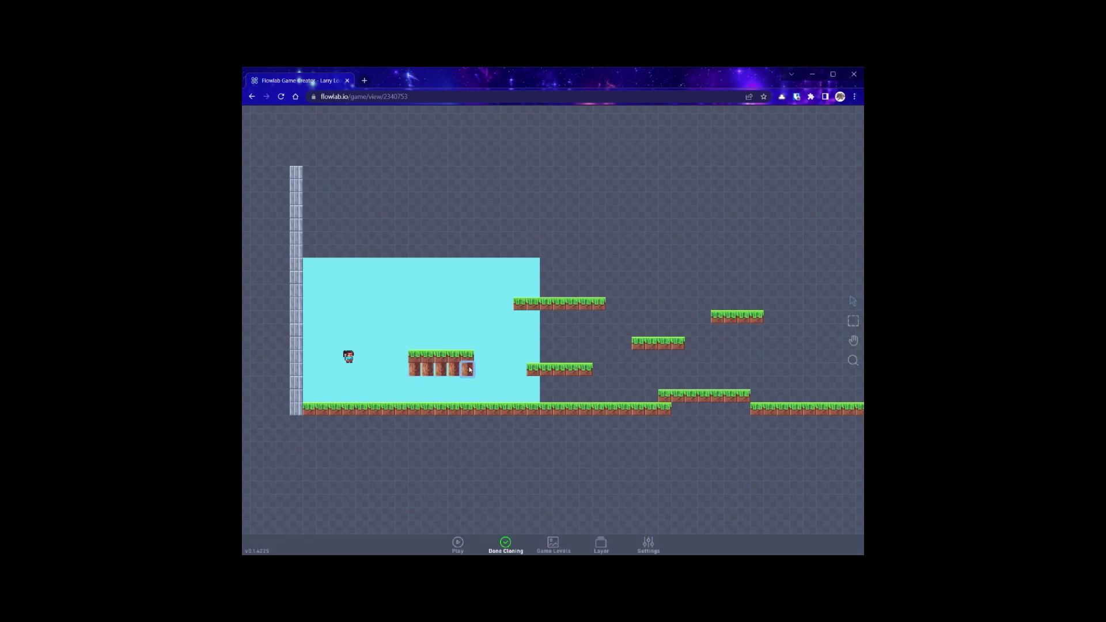
click(459, 385)
click(414, 383)
click(427, 383)
click(441, 383)
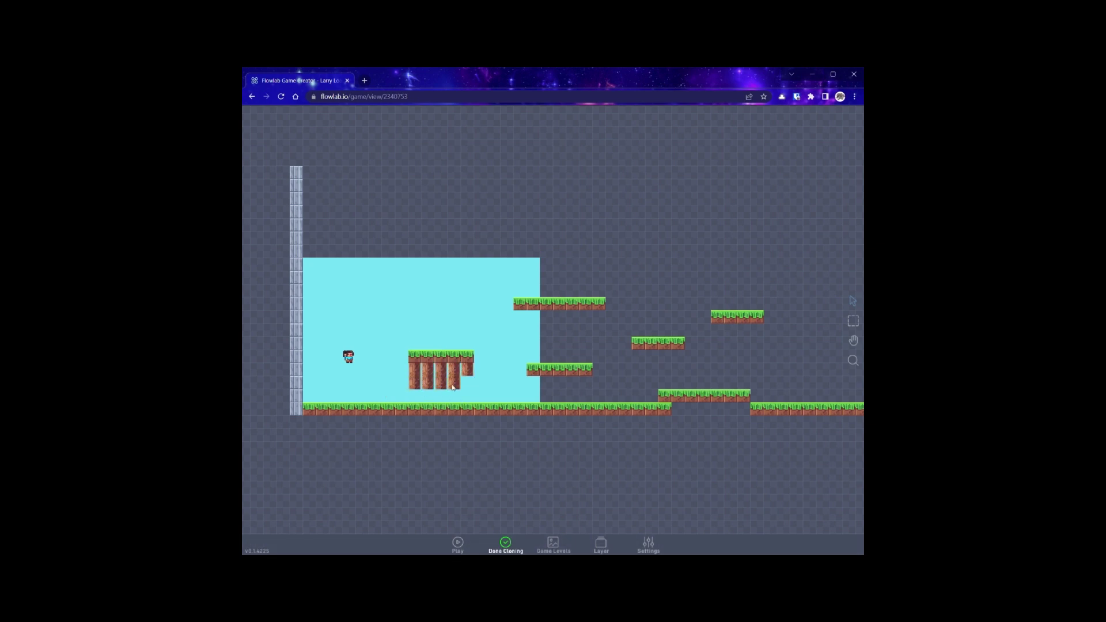
click(468, 383)
click(414, 396)
click(427, 396)
click(441, 397)
click(454, 397)
click(467, 397)
click(467, 448)
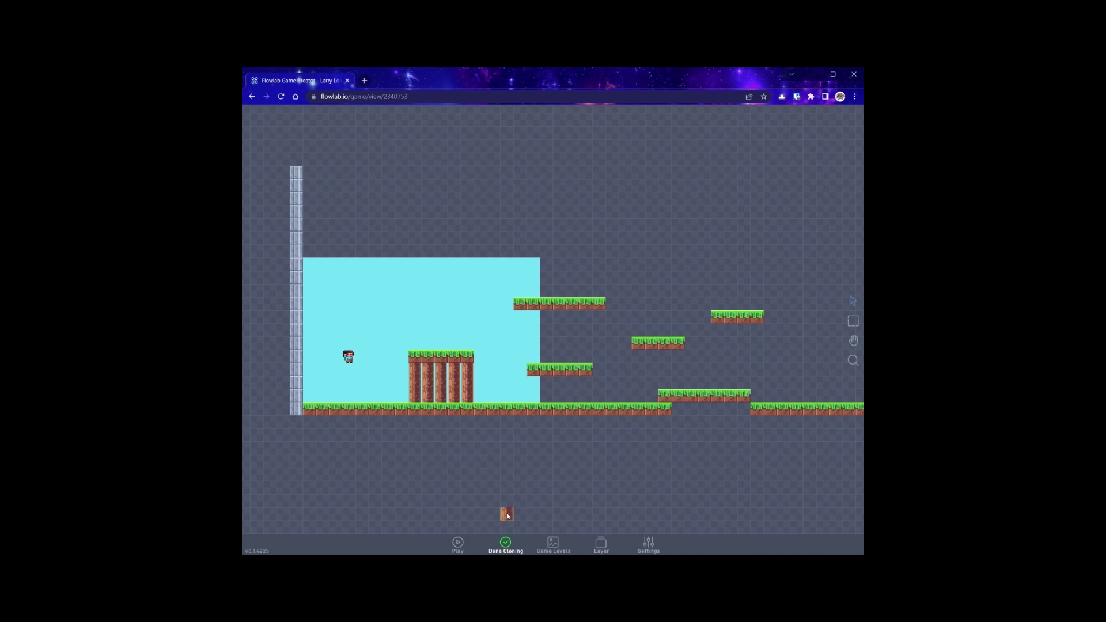
click(505, 545)
Step: Replace the soil object's sprite with the cracked square brown block from the Blocks category of Flowlab Sprites
click(416, 374)
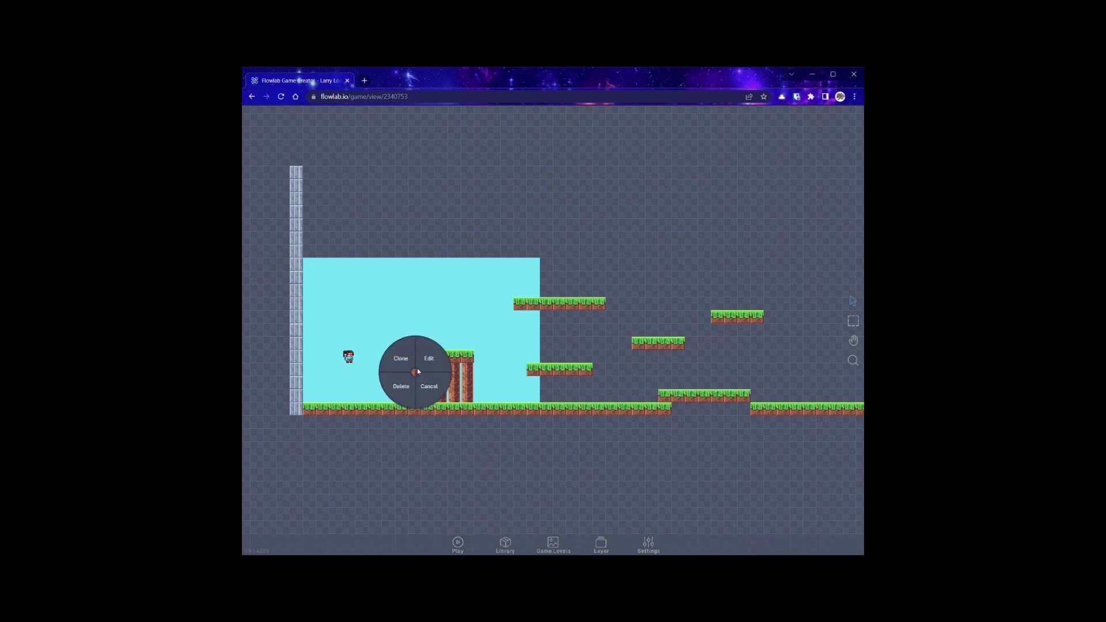
click(431, 359)
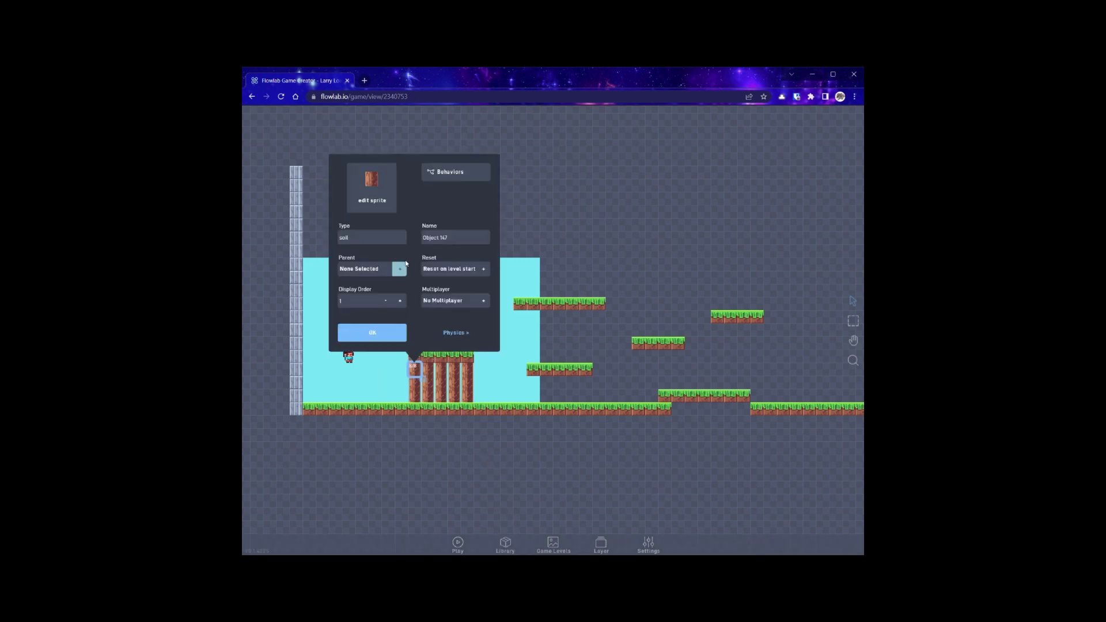
click(369, 187)
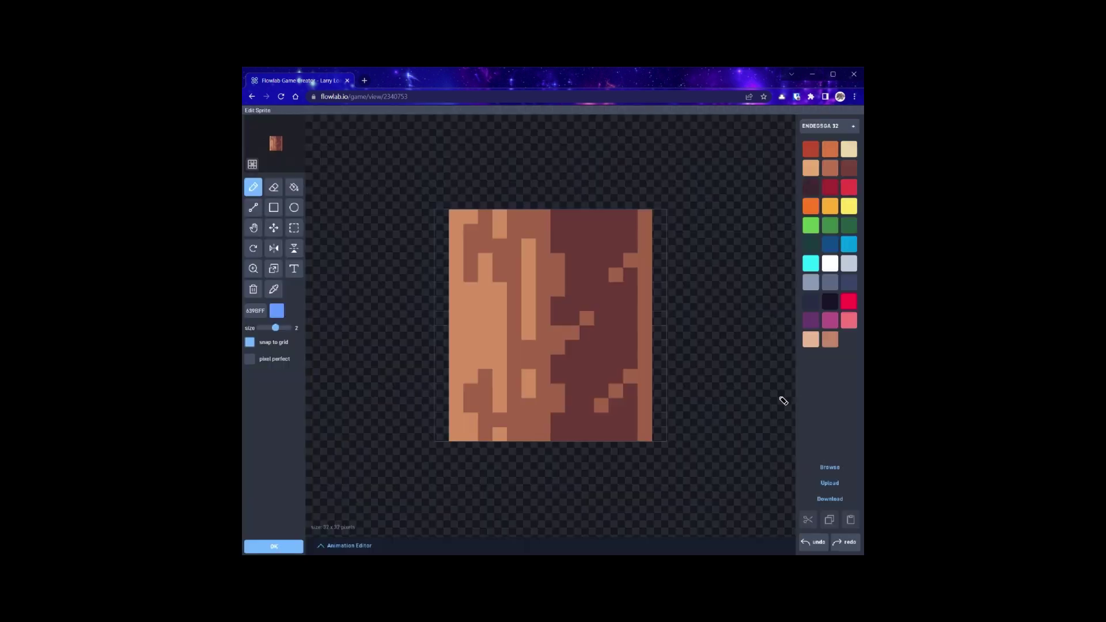
click(828, 467)
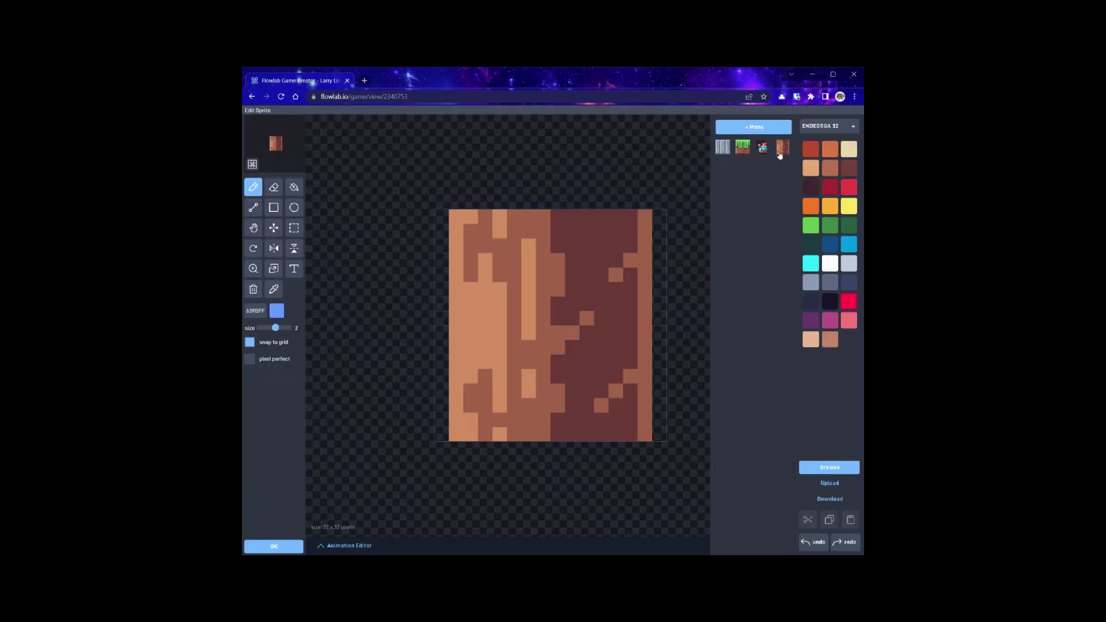
click(759, 128)
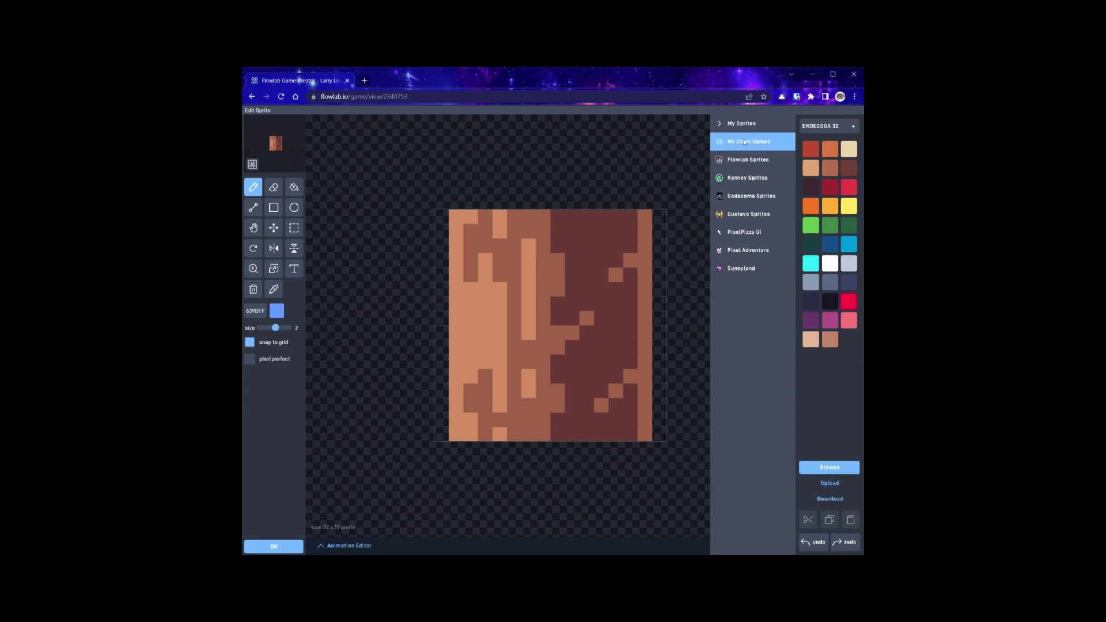
click(747, 160)
click(749, 178)
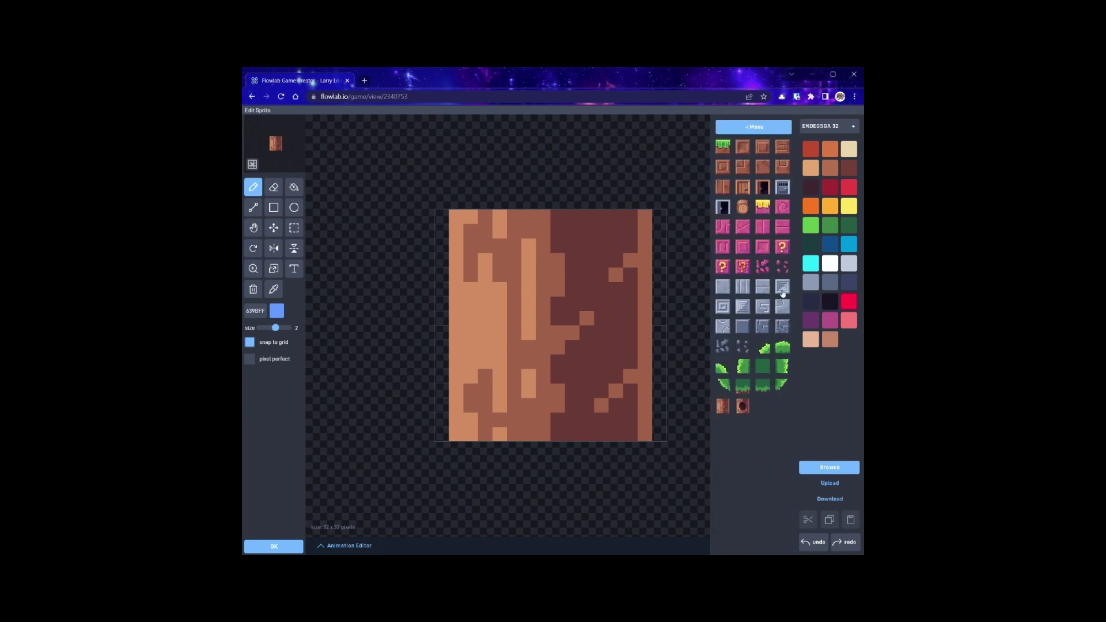
click(764, 167)
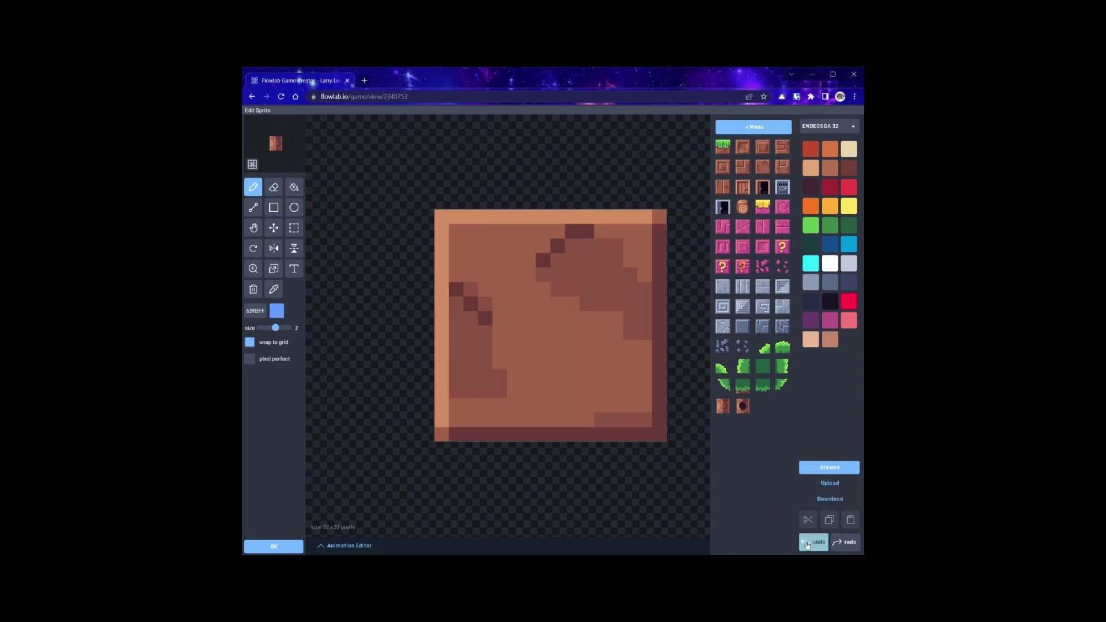
click(264, 546)
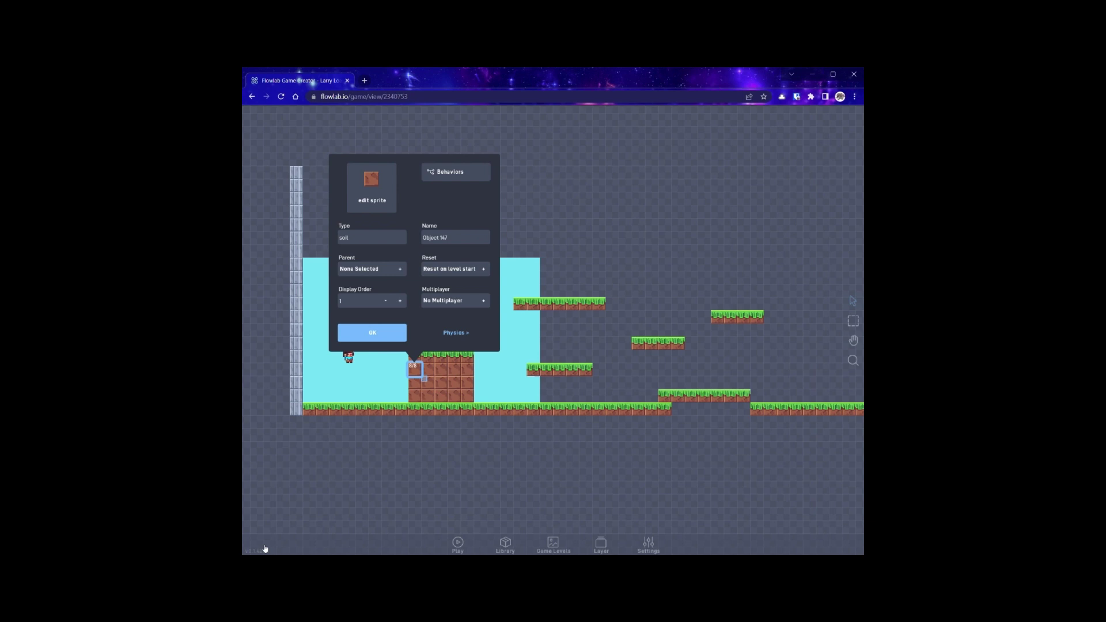
click(369, 333)
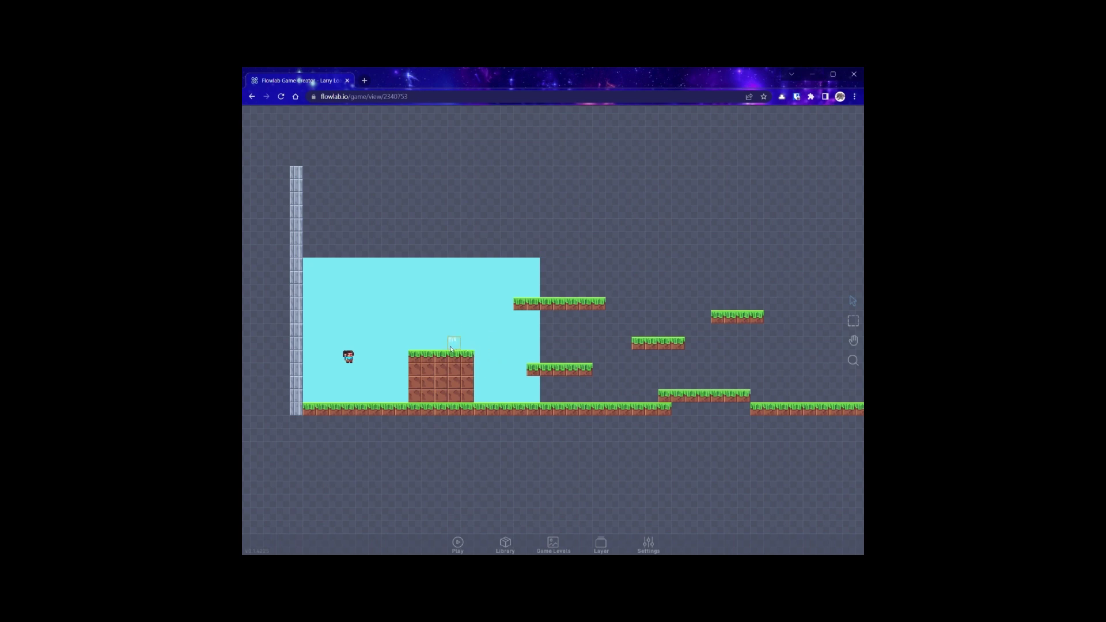
Step: Create a new object on top of the first grass platform and set its type to flower
click(451, 348)
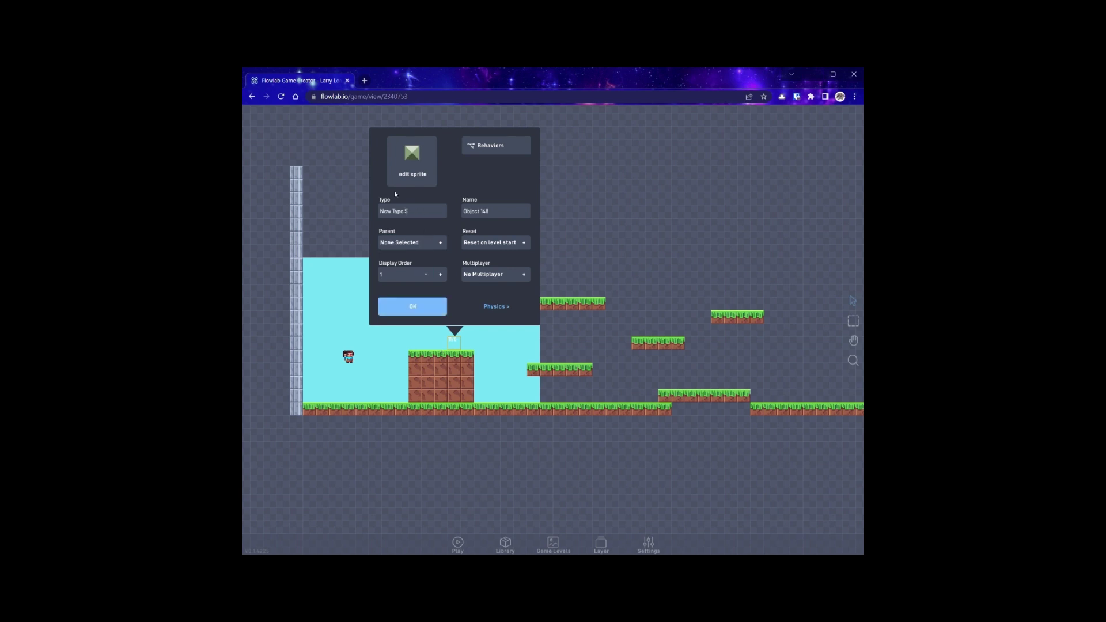
key(ctrl+a)
key(BackSpace)
text(flower)
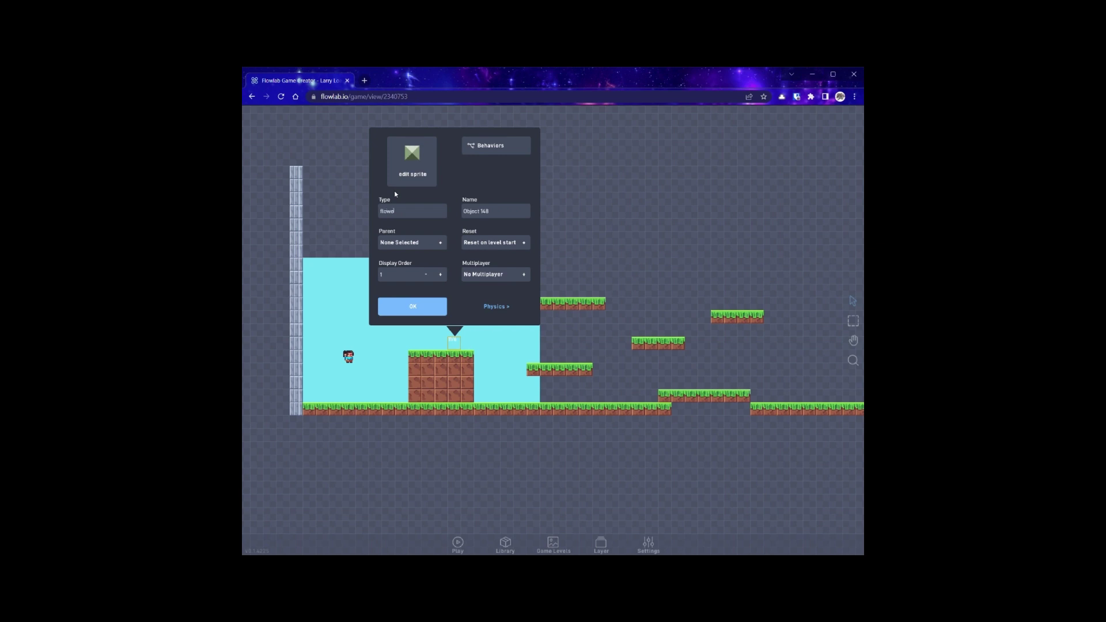
Step: Give the flower object the two-bloom orange flower sprite from the Objects category of Flowlab Sprites
click(420, 178)
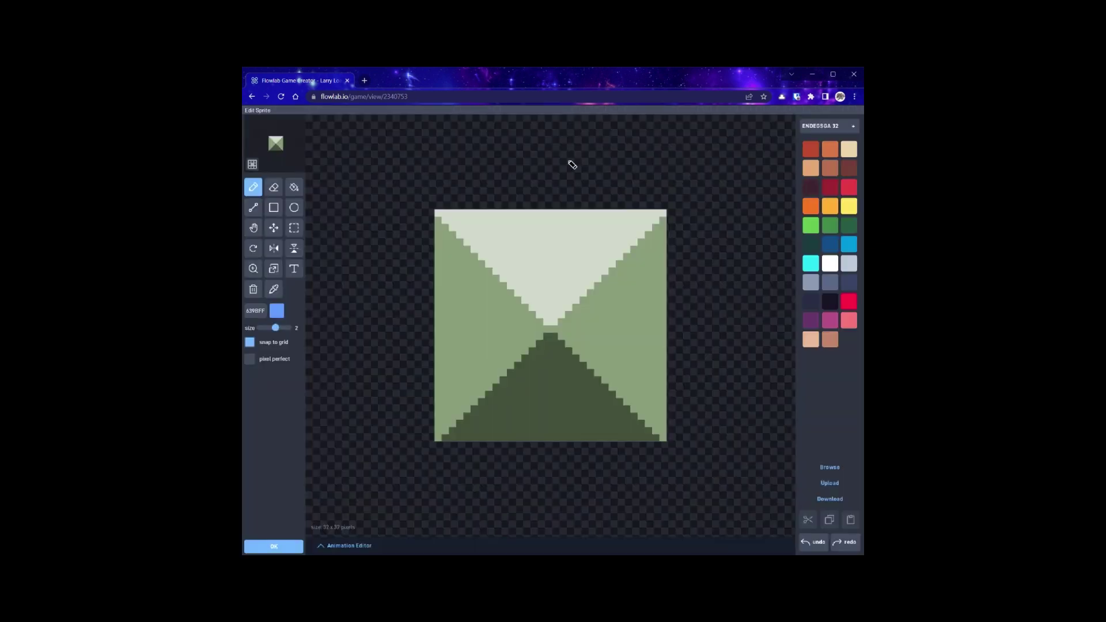
click(830, 467)
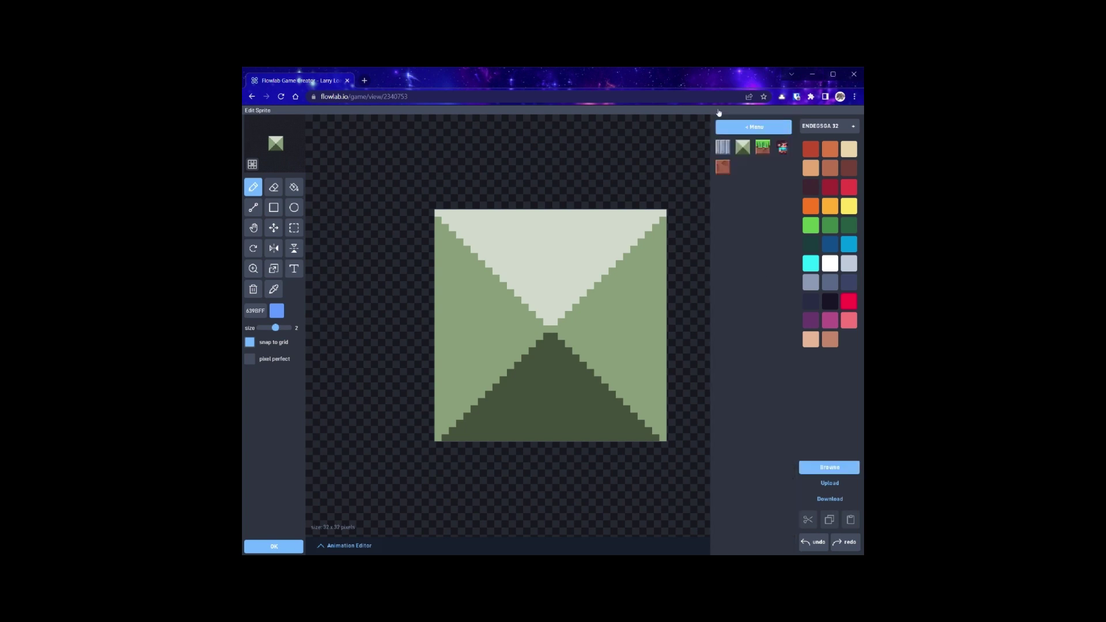
click(743, 126)
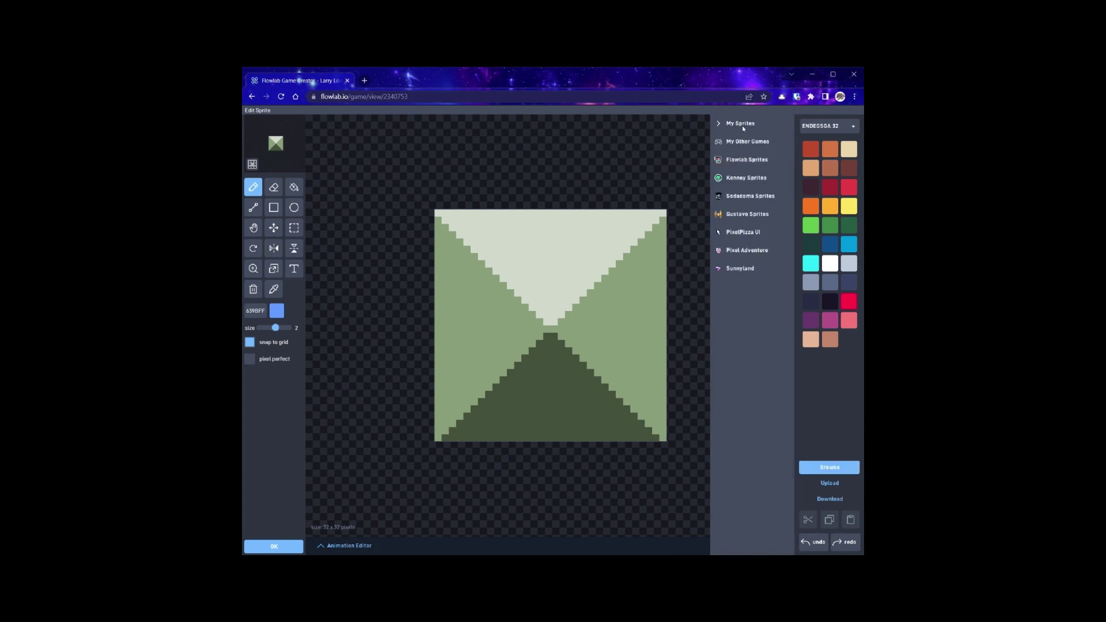
click(745, 164)
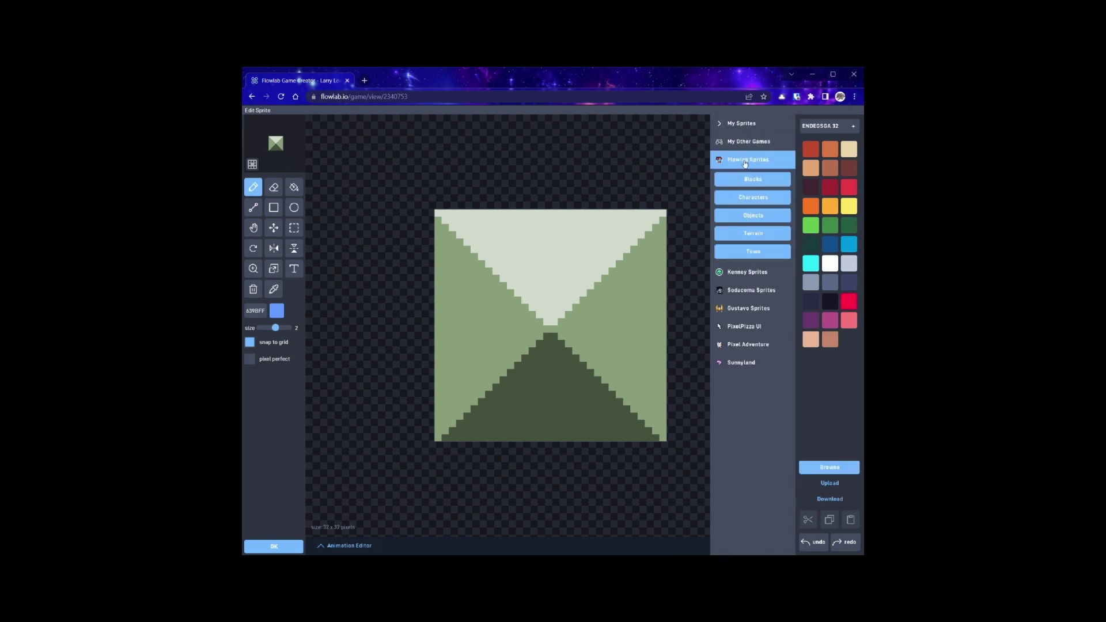
click(749, 181)
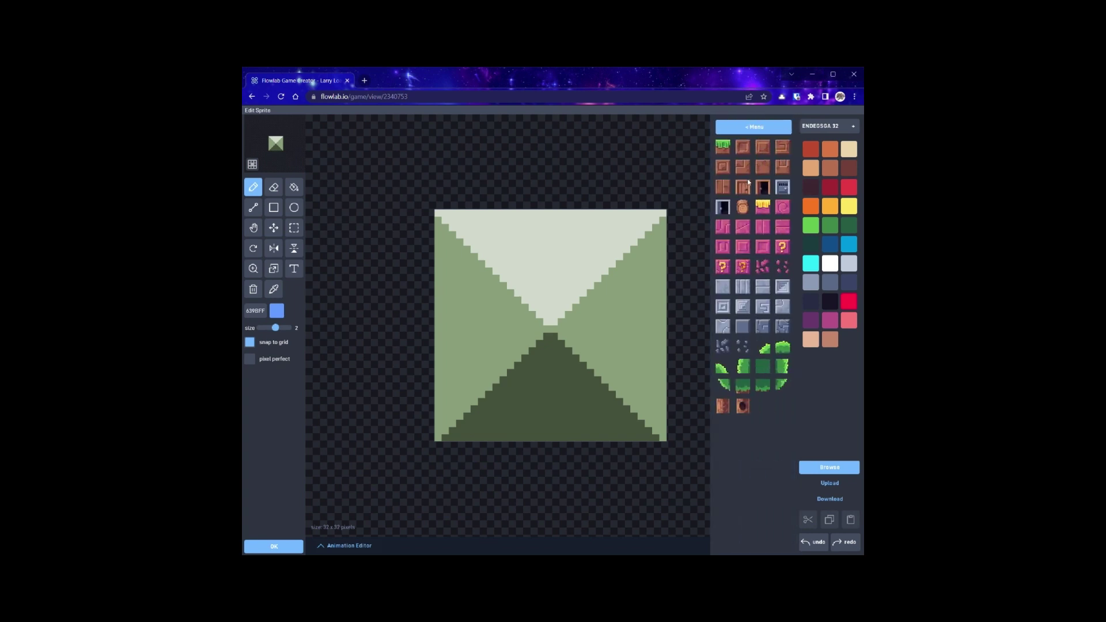
click(754, 127)
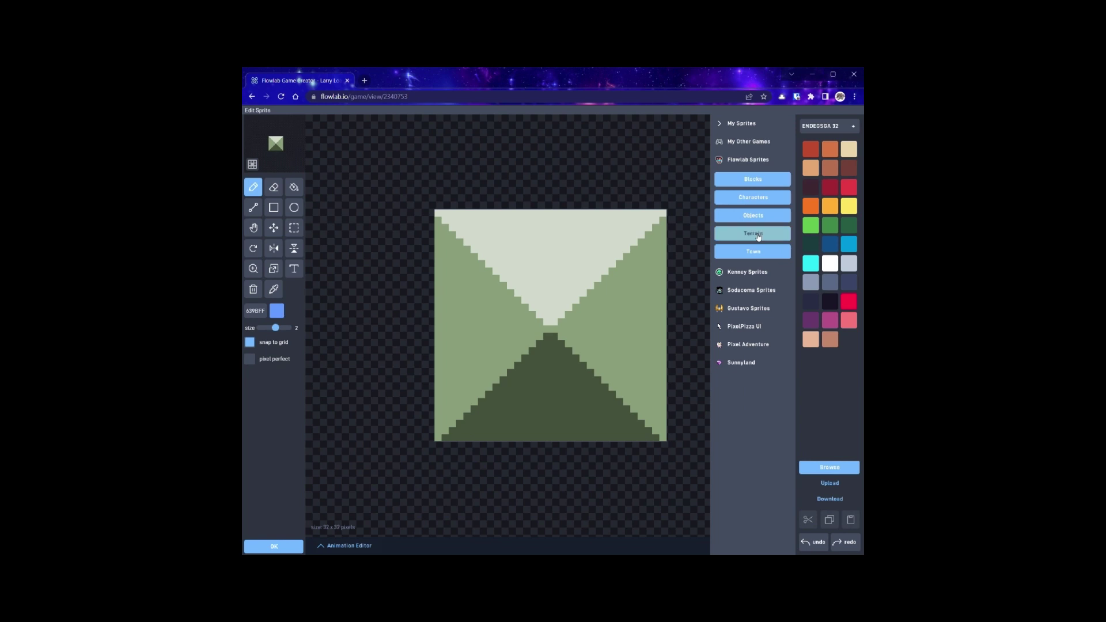
click(752, 216)
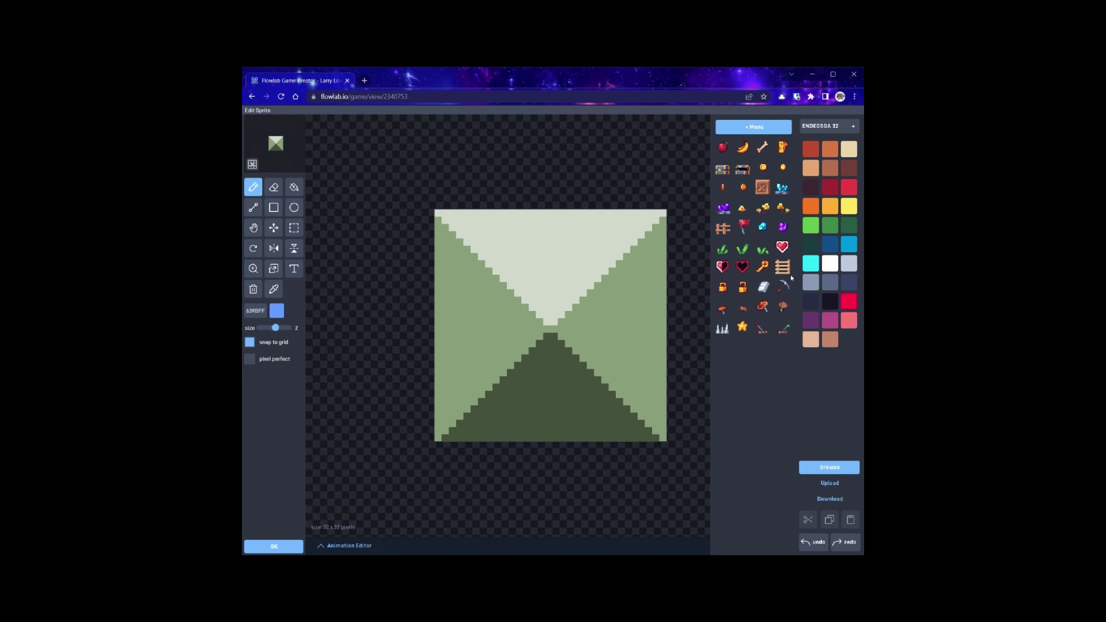
click(783, 209)
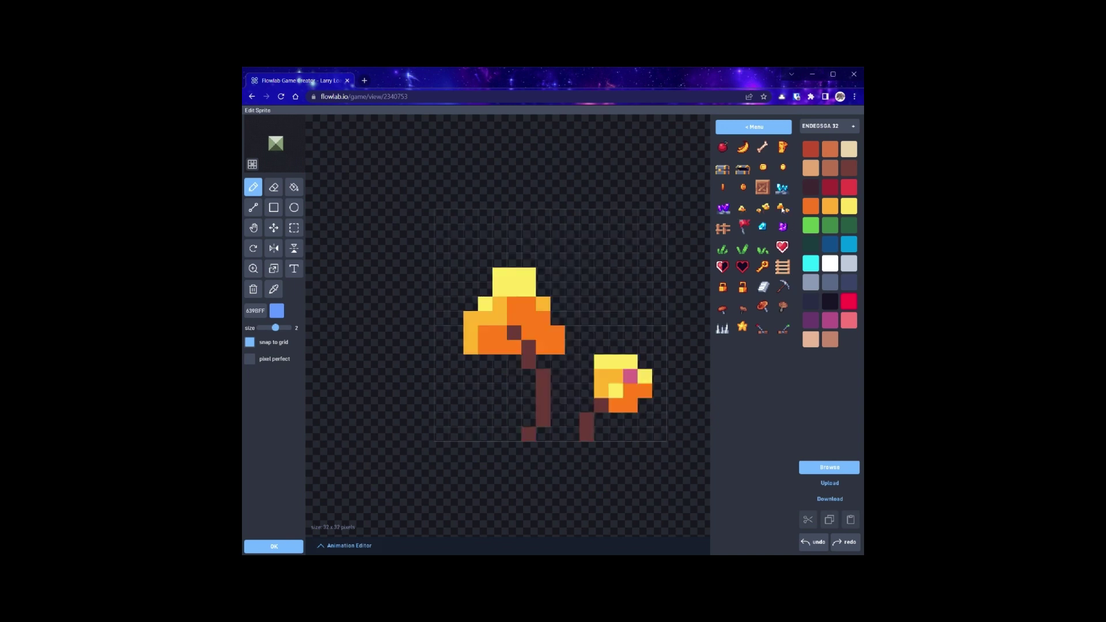
click(275, 546)
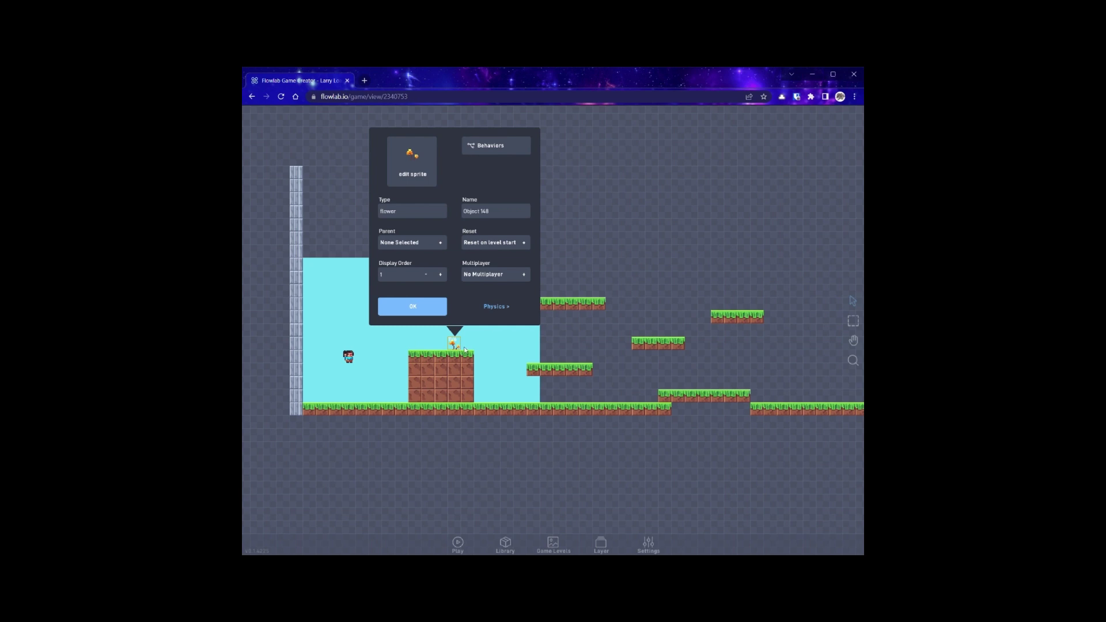
Step: Make the flower object non-solid in its physics settings and accept the object
click(505, 307)
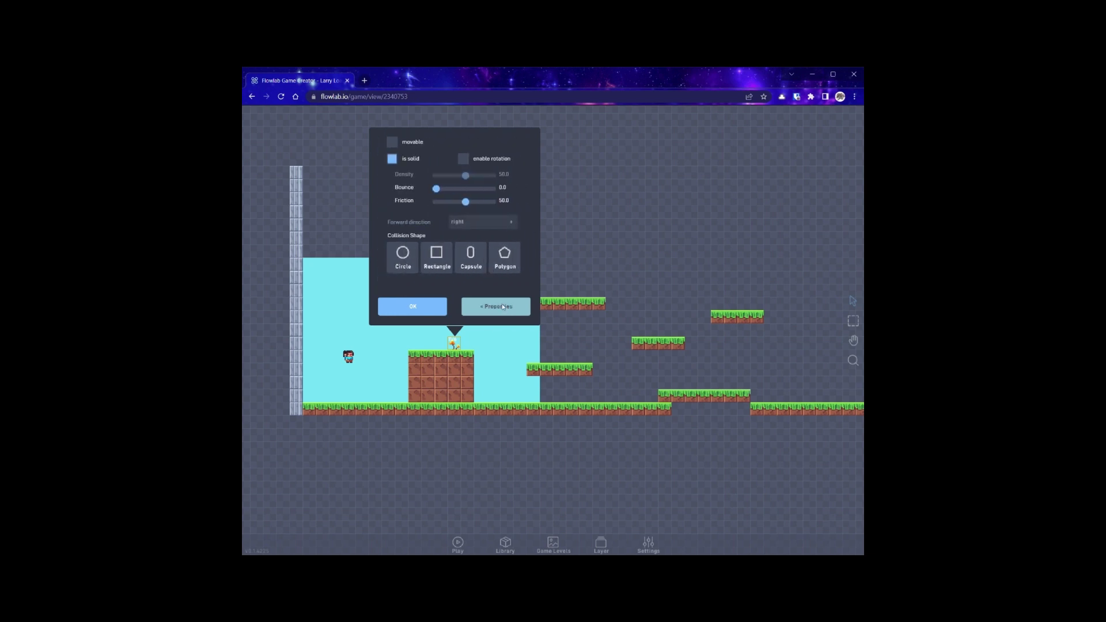
click(396, 159)
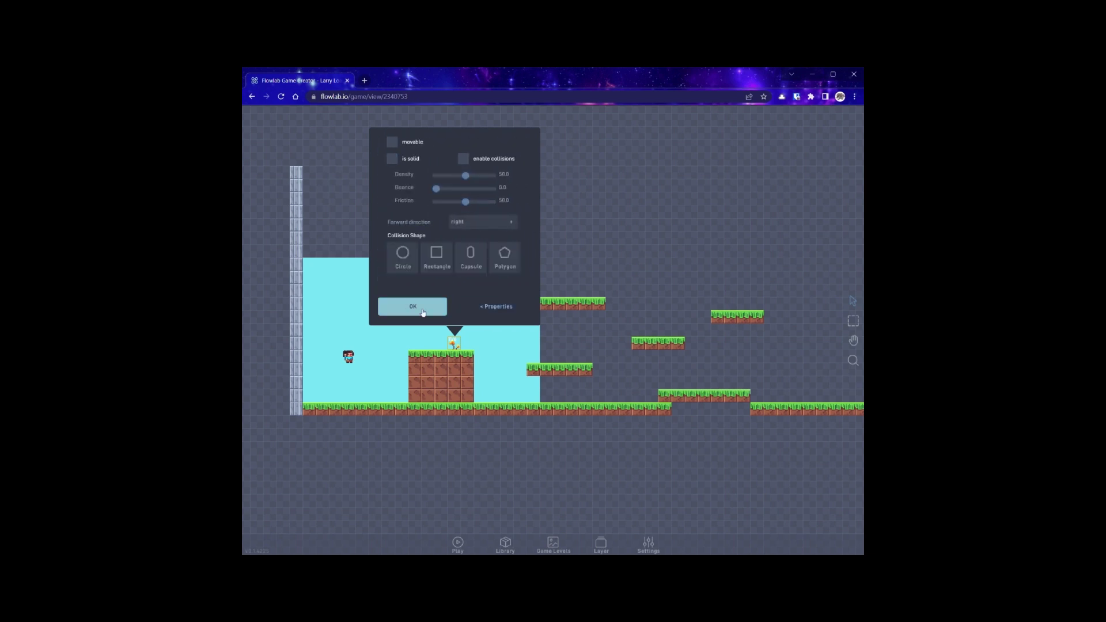
click(423, 311)
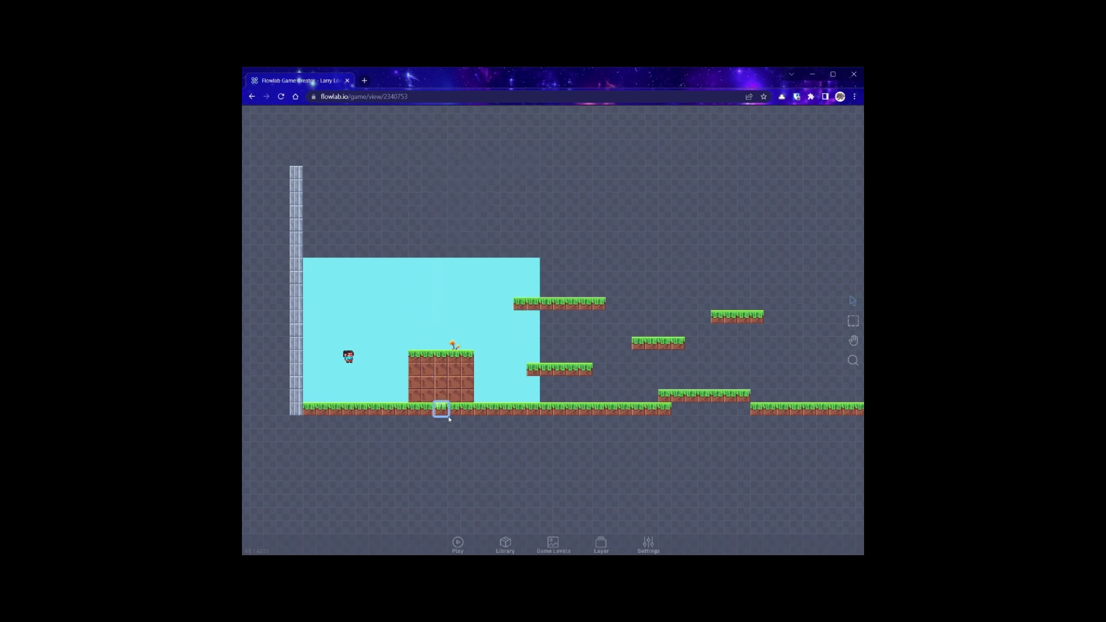
Step: Clone the flower onto the other floating and raised grass platforms further along the level
click(455, 345)
click(439, 329)
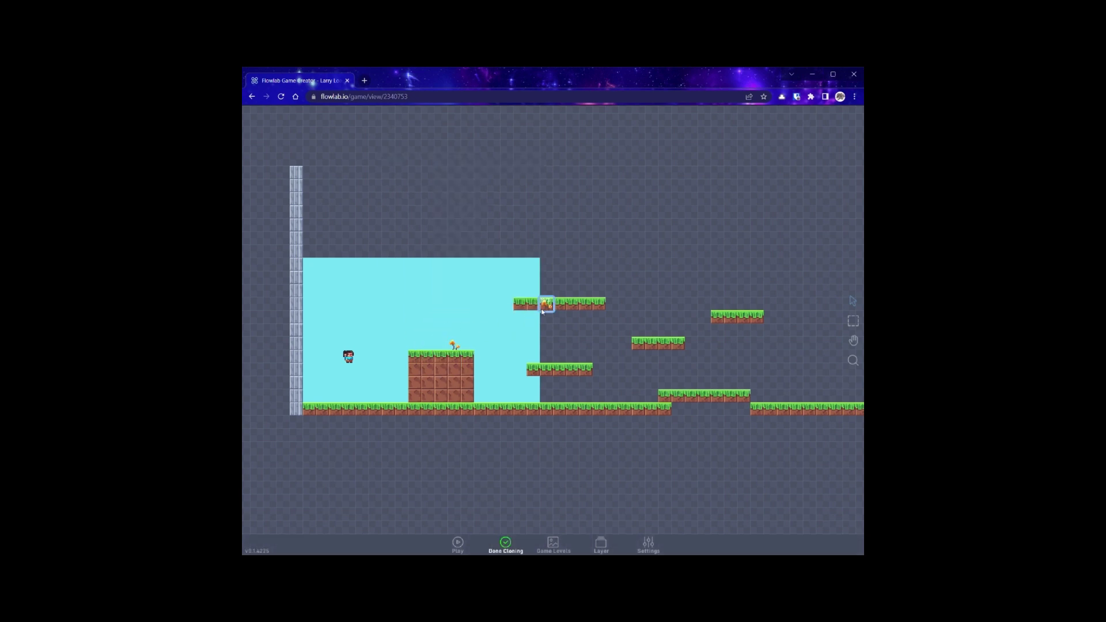
click(545, 292)
click(585, 357)
click(664, 343)
click(730, 385)
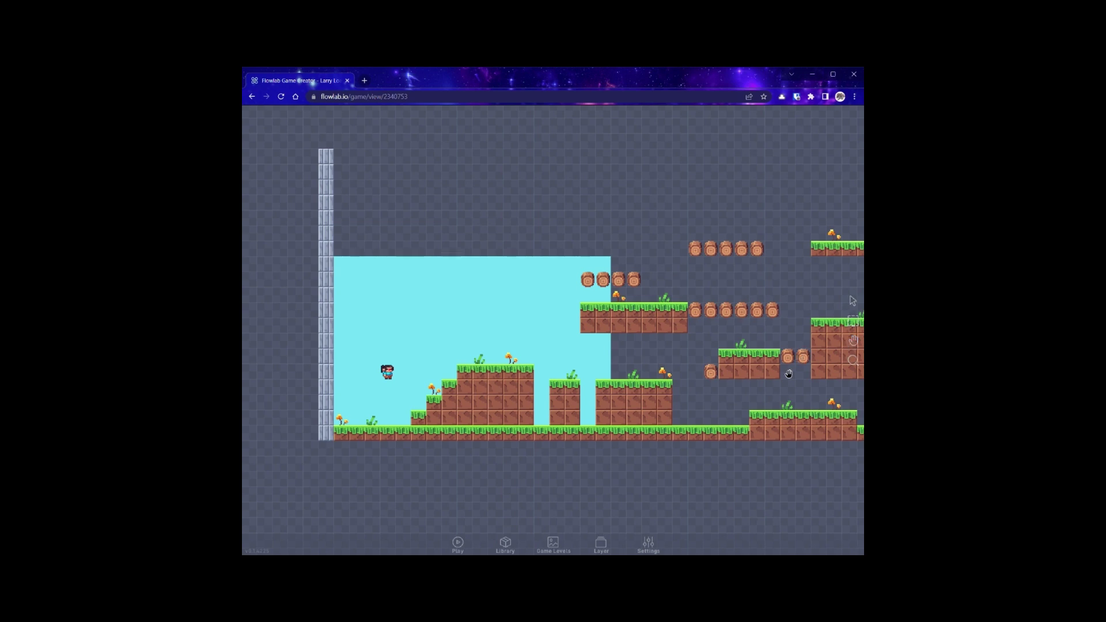
drag(792, 369, 457, 381)
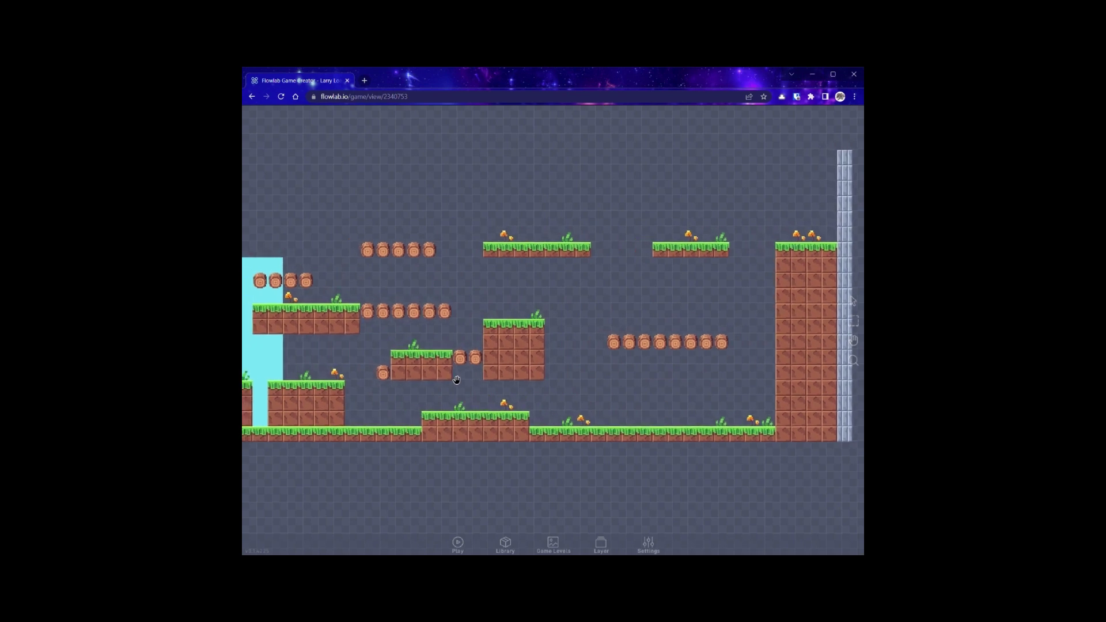